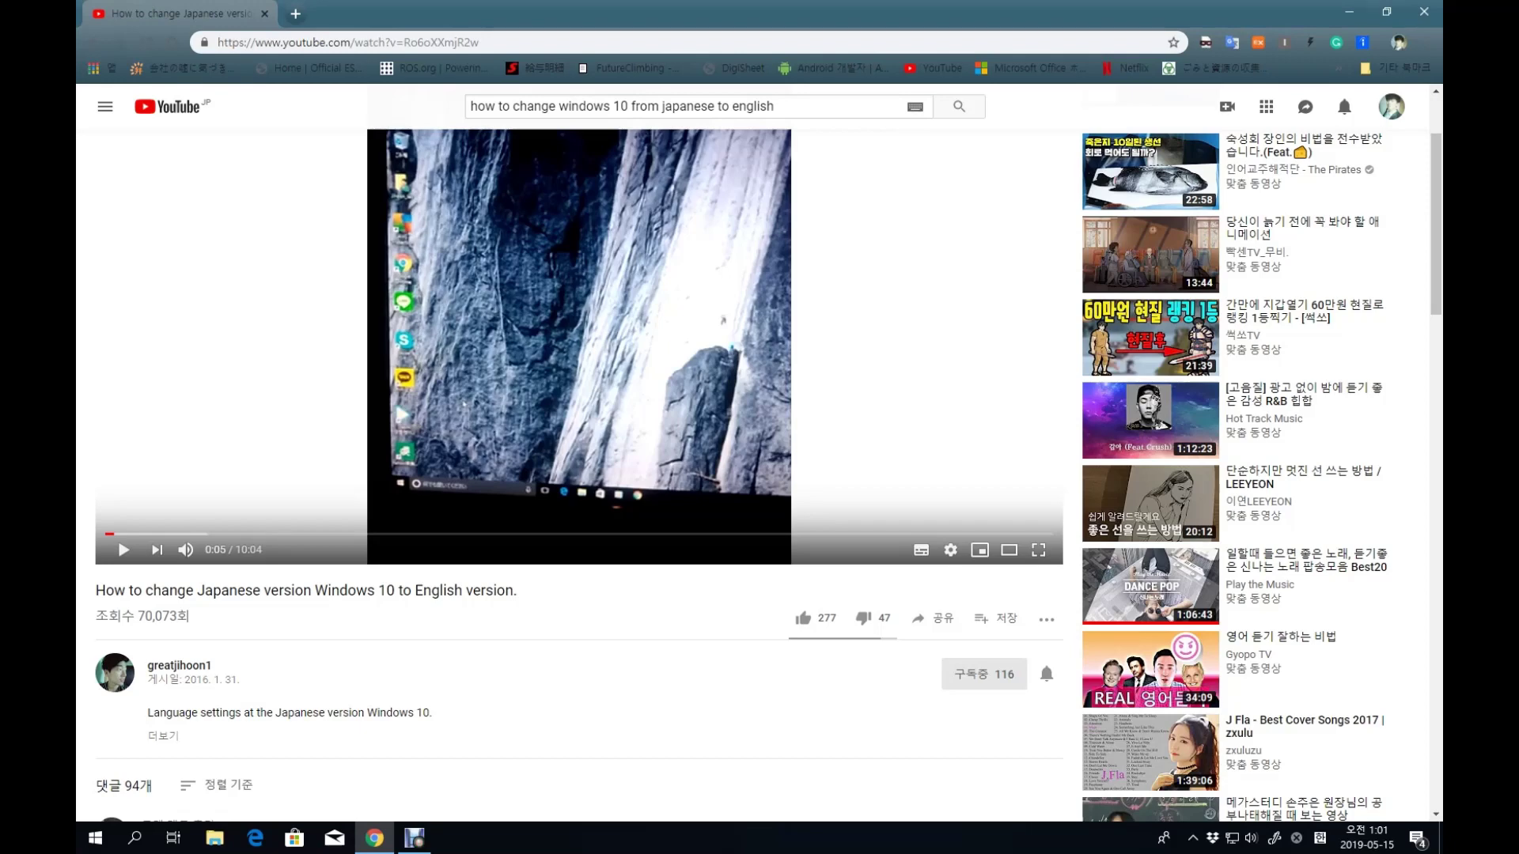
# - Scroll down through the YouTube video's comments
pyautogui.moveTo(95, 590)
pyautogui.mouseDown()
pyautogui.moveTo(1024, 618)
pyautogui.moveTo(518, 591)
pyautogui.moveTo(96, 590)
pyautogui.mouseUp()
pyautogui.scroll(-2, 577, 475)
pyautogui.scroll(-20, 578, 474)
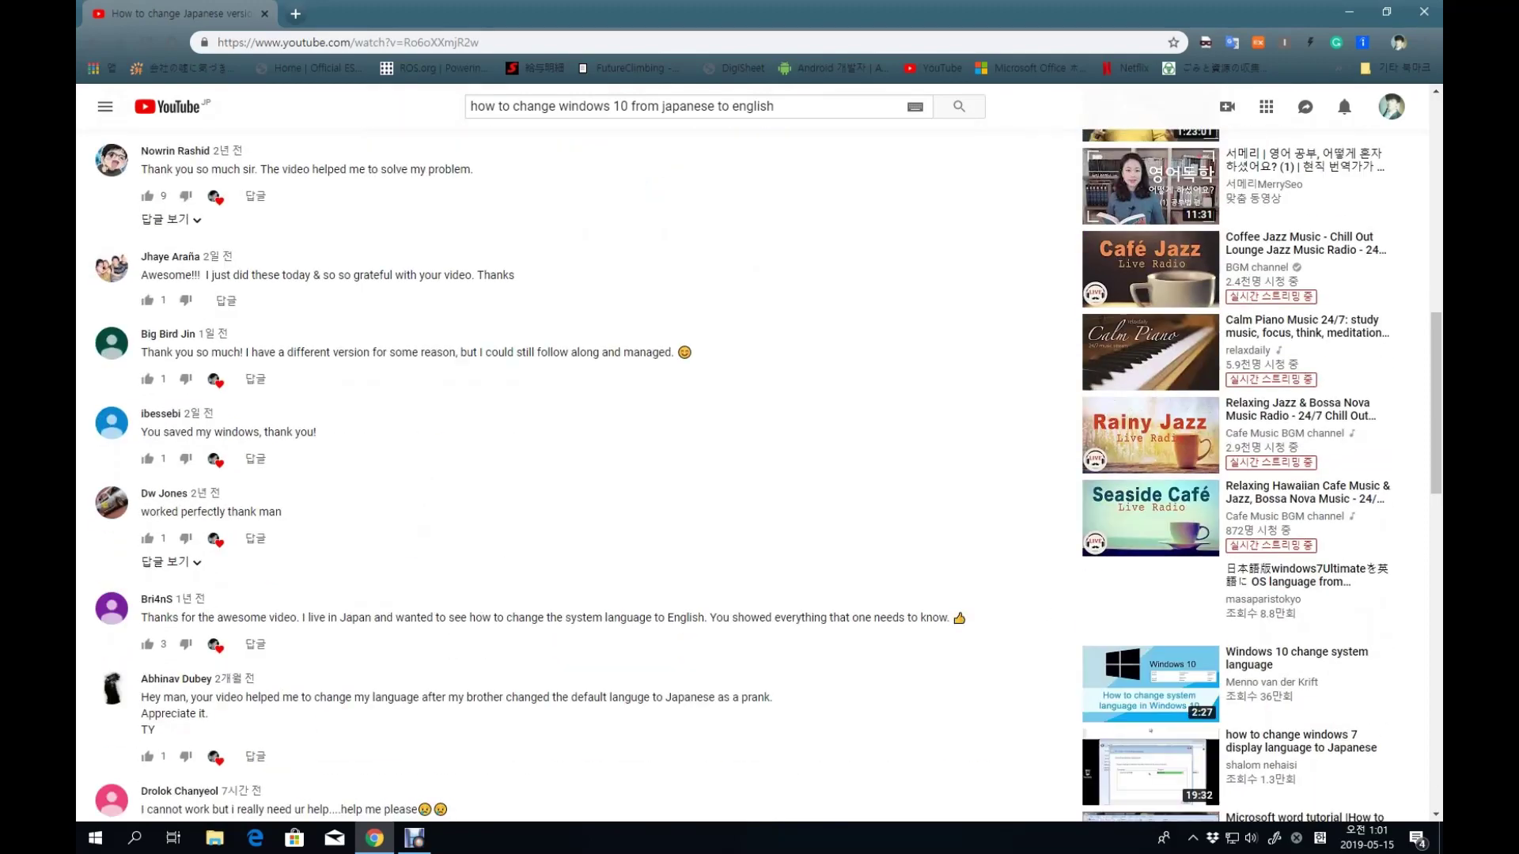
pyautogui.scroll(-10, 577, 474)
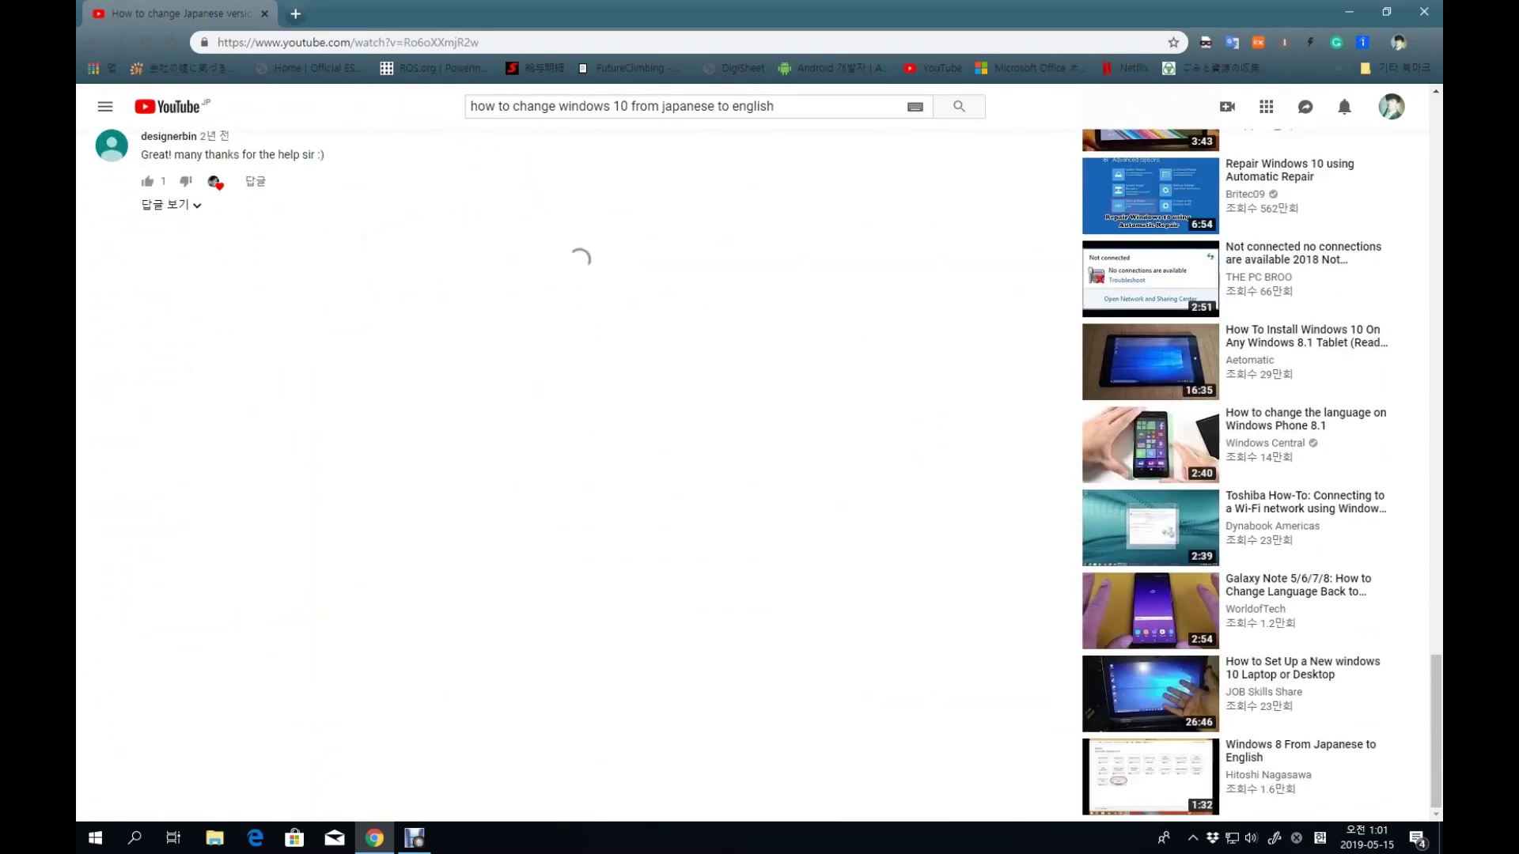
pyautogui.scroll(-15, 577, 474)
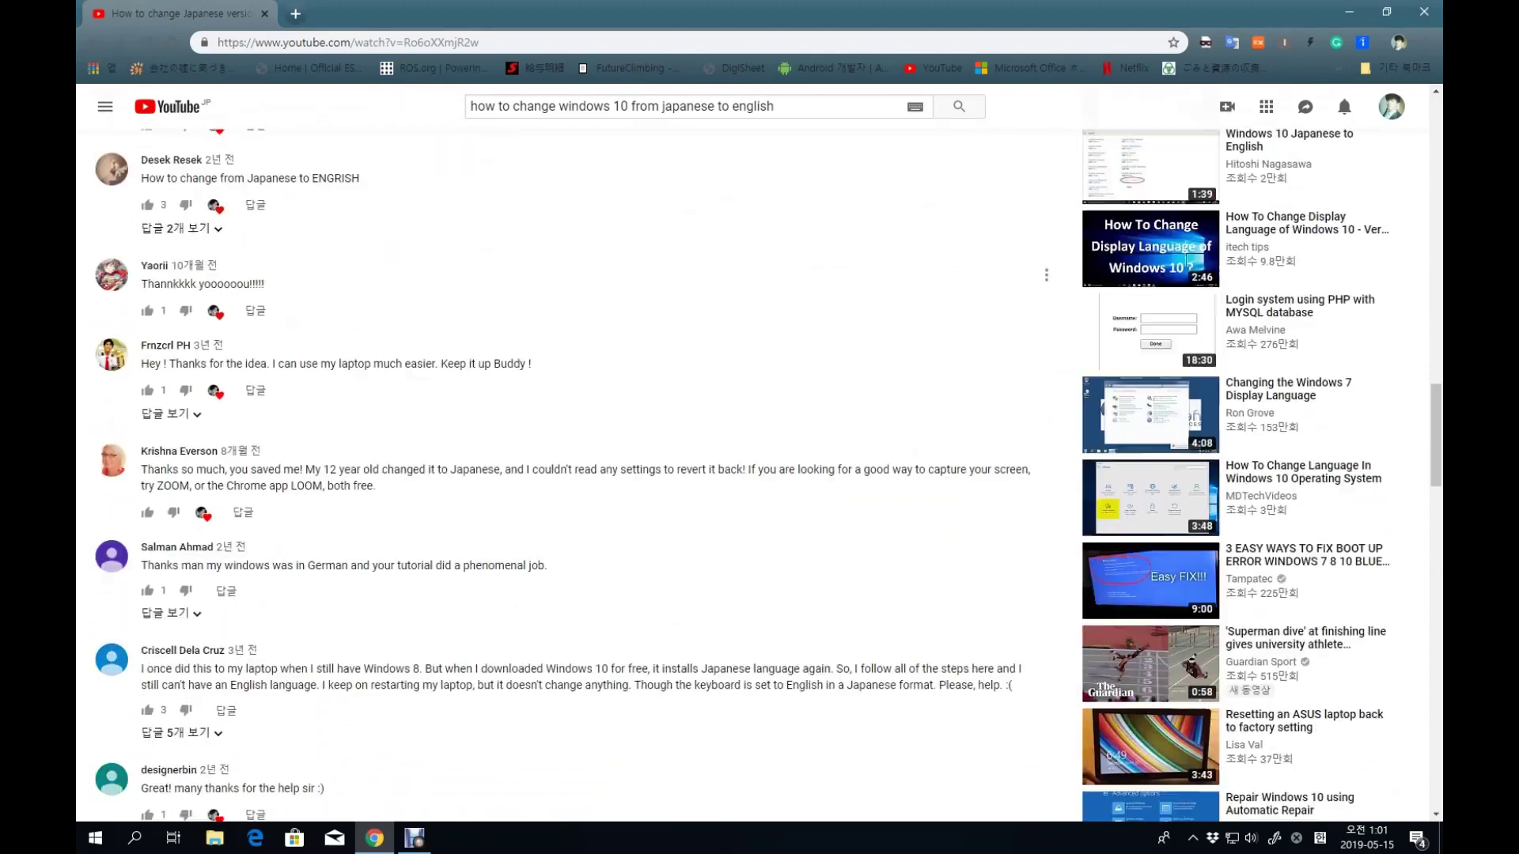
pyautogui.scroll(-15, 578, 475)
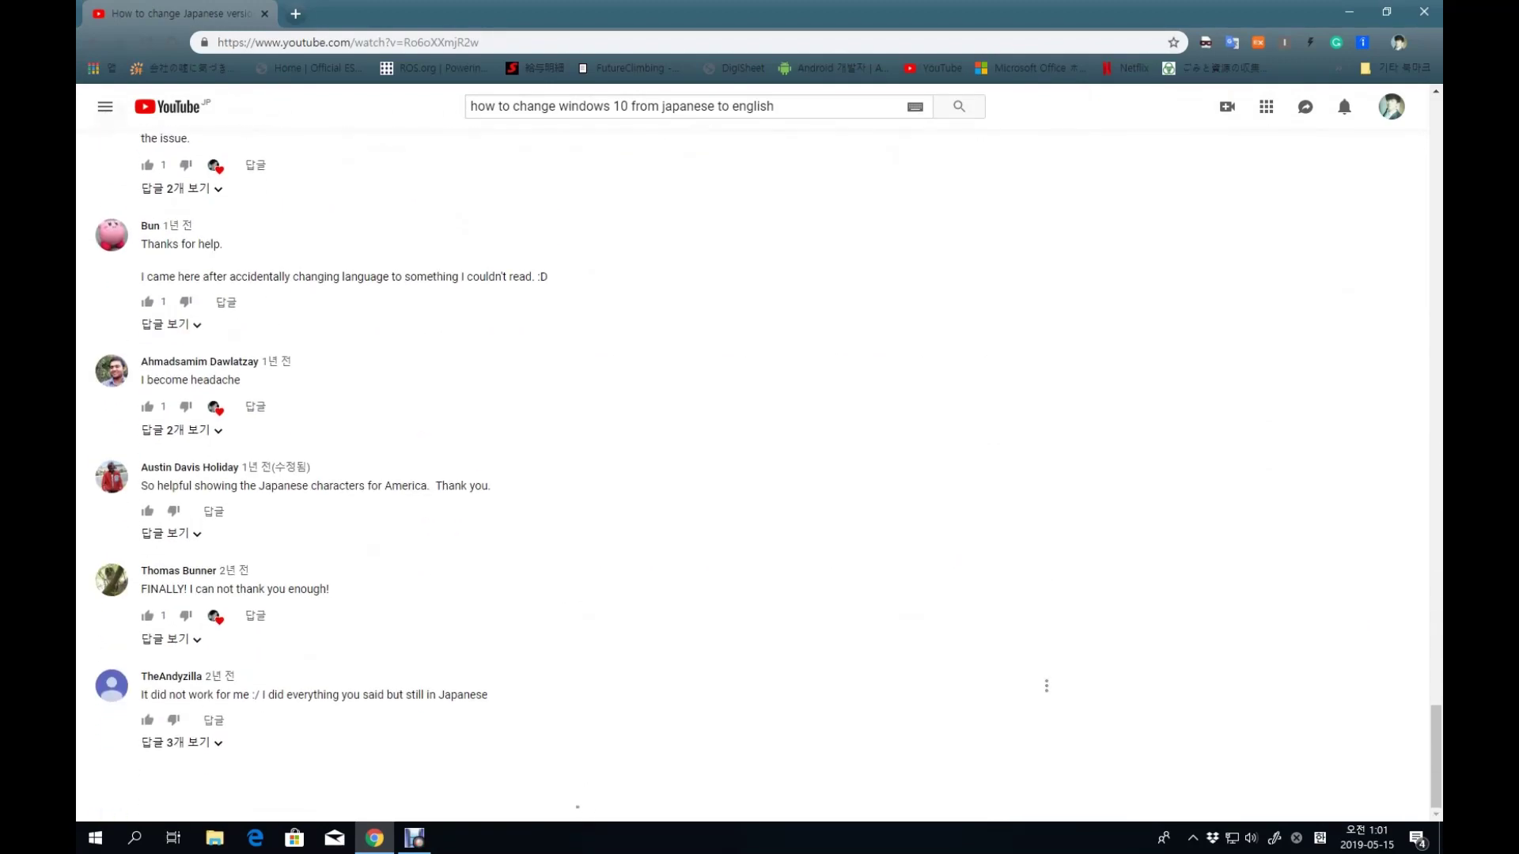
pyautogui.scroll(-7, 578, 474)
pyautogui.scroll(7, 760, 475)
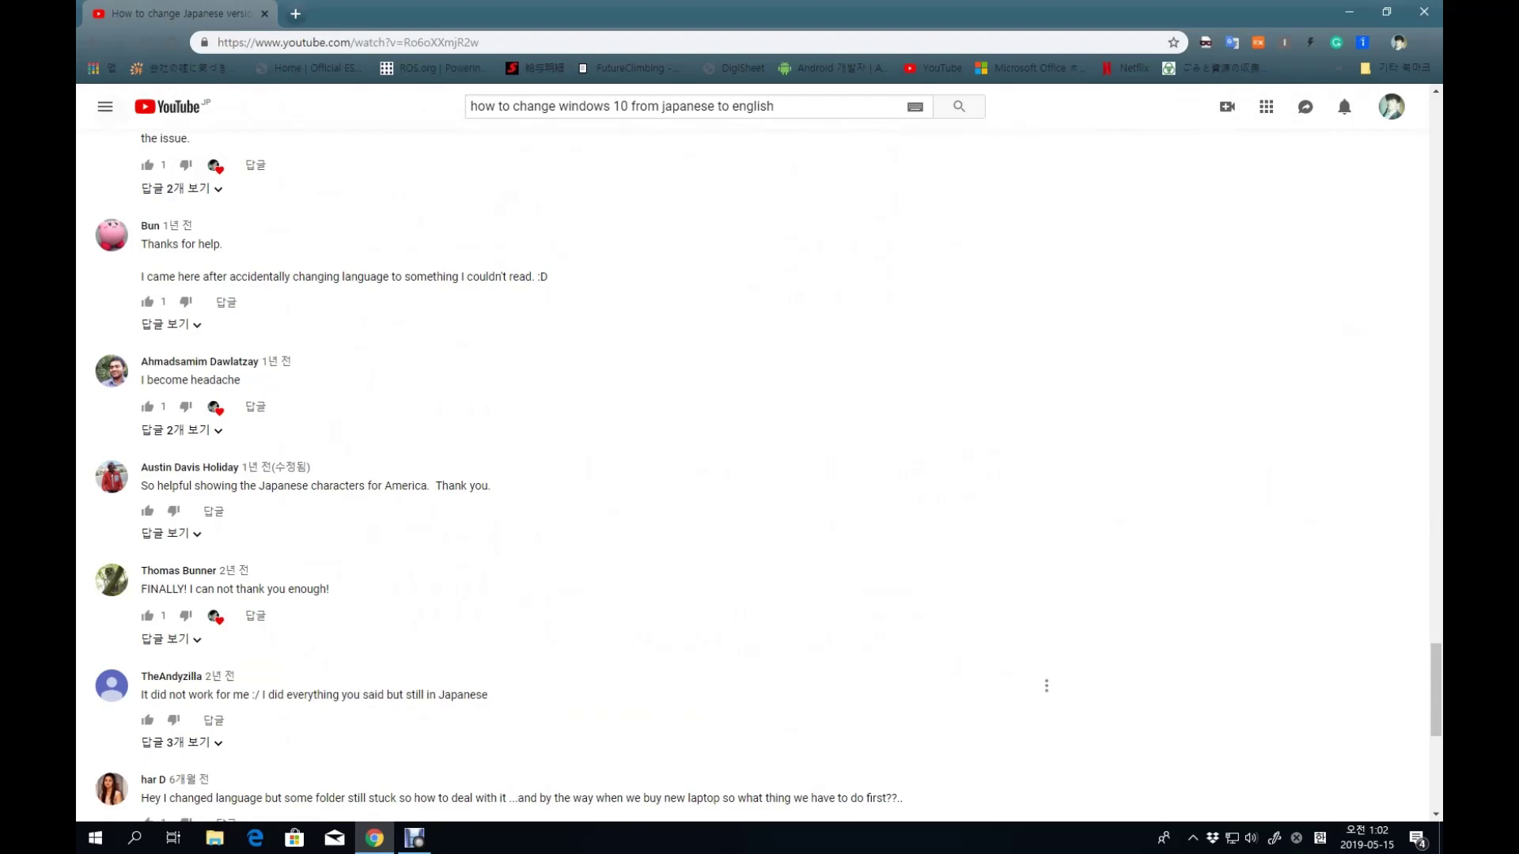
pyautogui.scroll(-7, 759, 475)
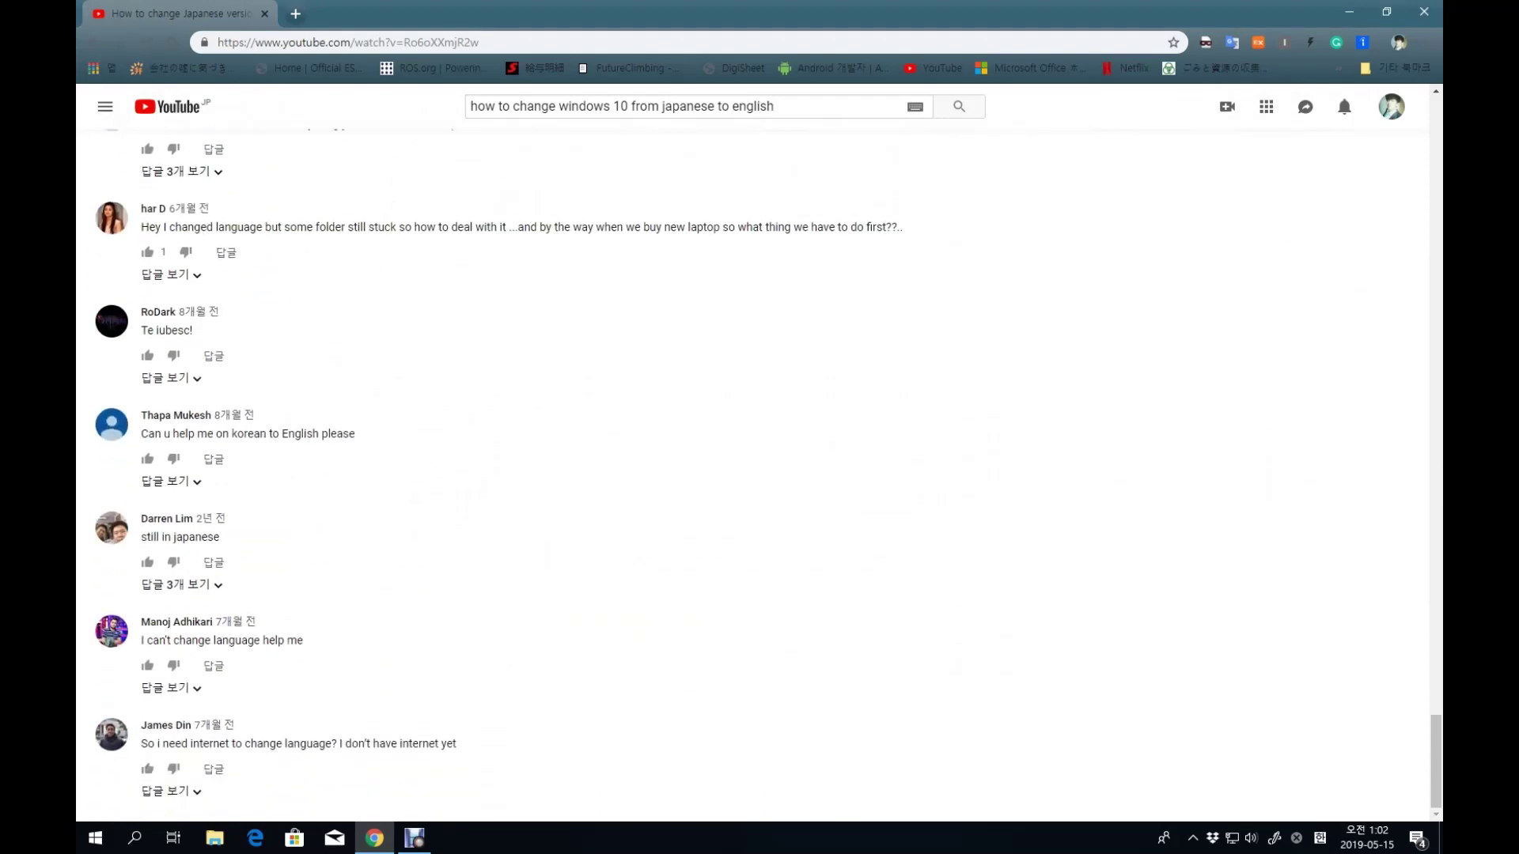
# - Find the 'Korean' comment via page search, reveal the uploader's reply, and scroll back up
pyautogui.hotkey('ctrl', 'f')
pyautogui.write('K')
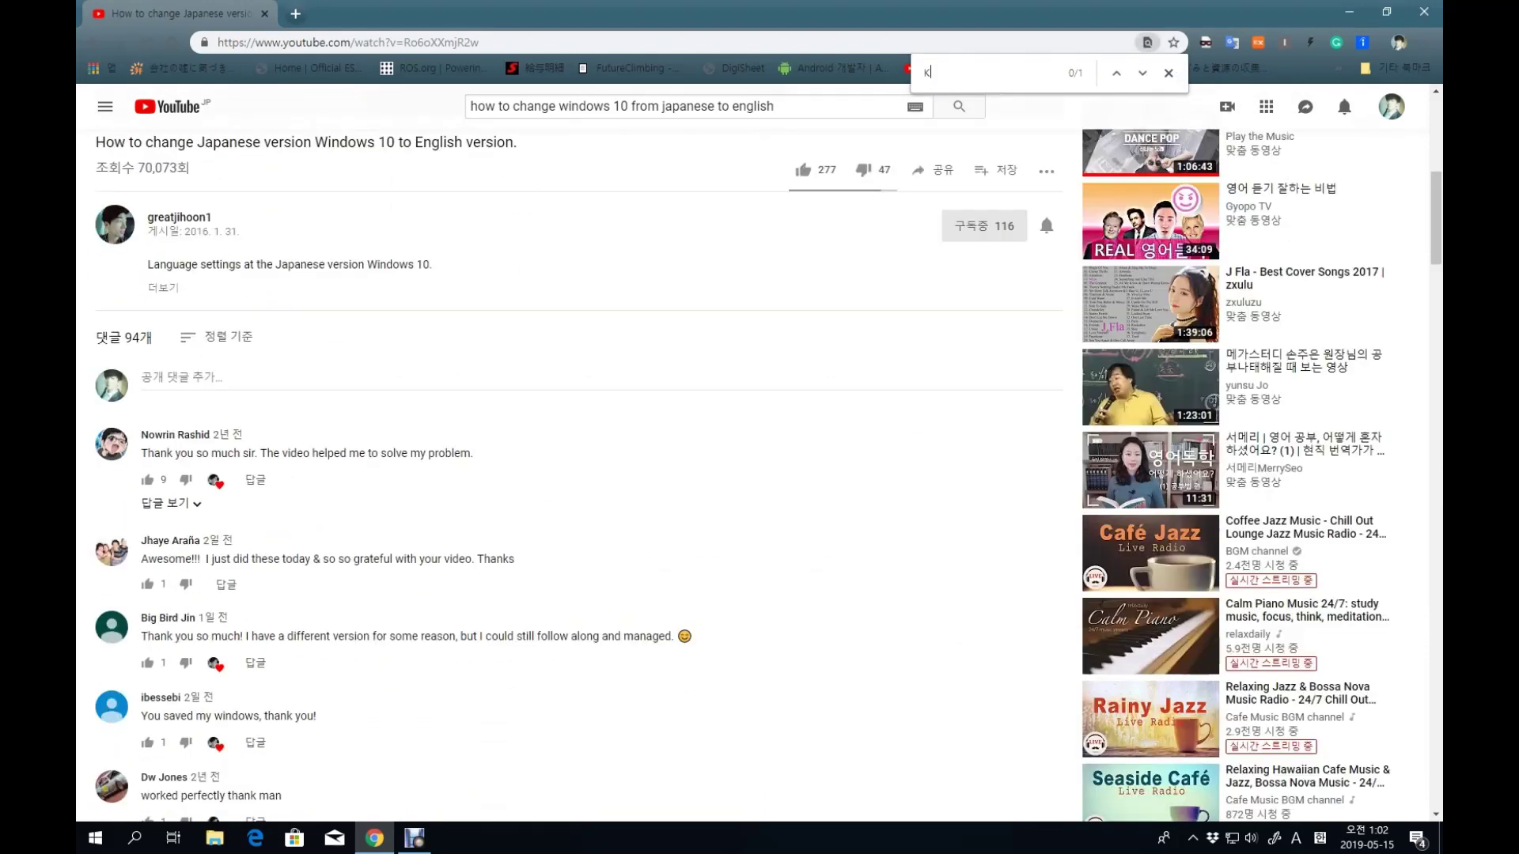
pyautogui.write('orean')
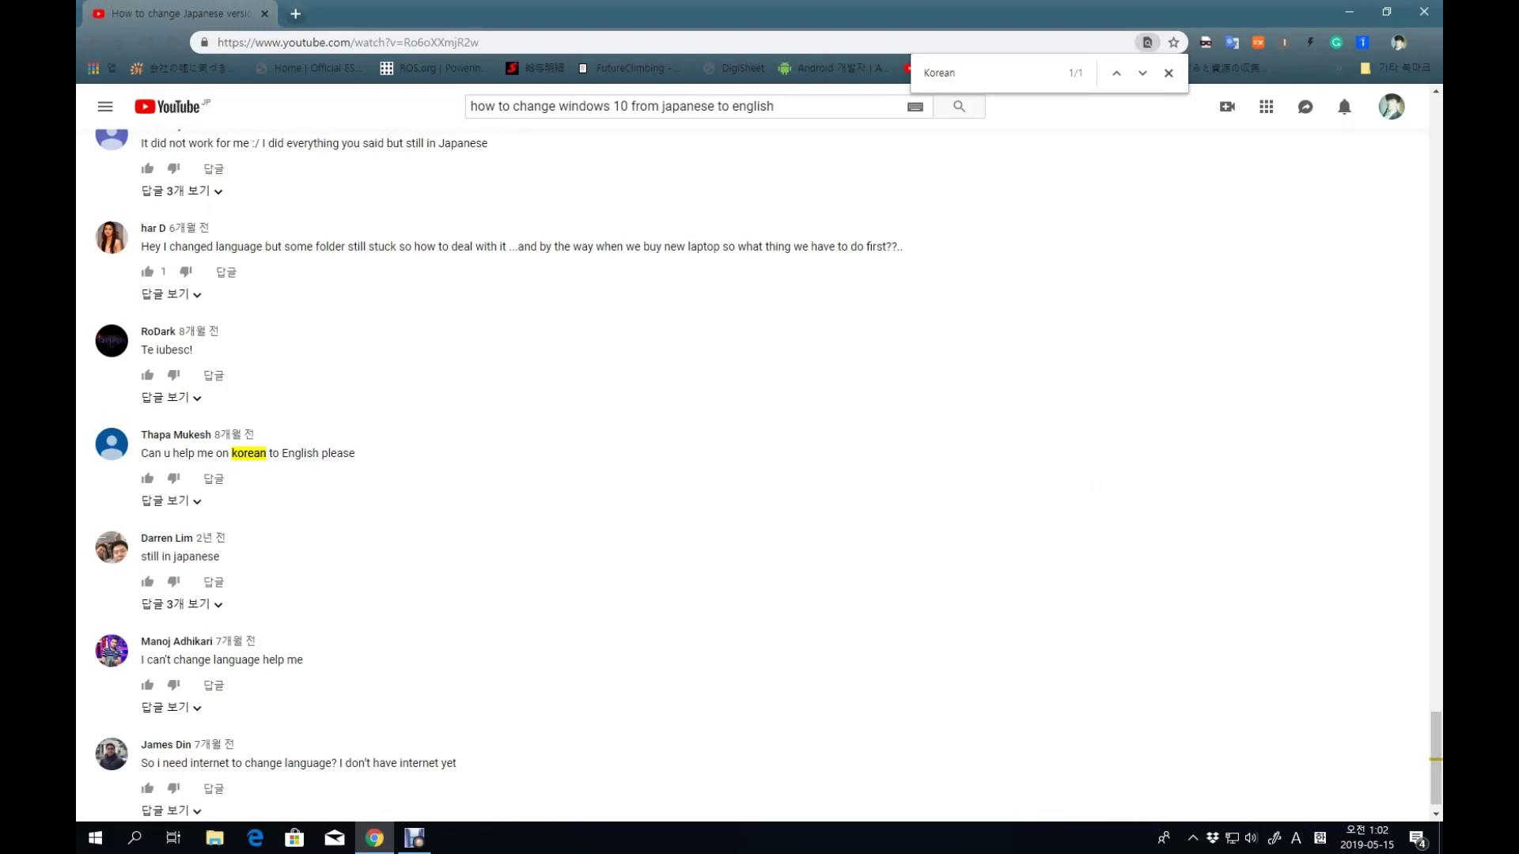
pyautogui.click(166, 501)
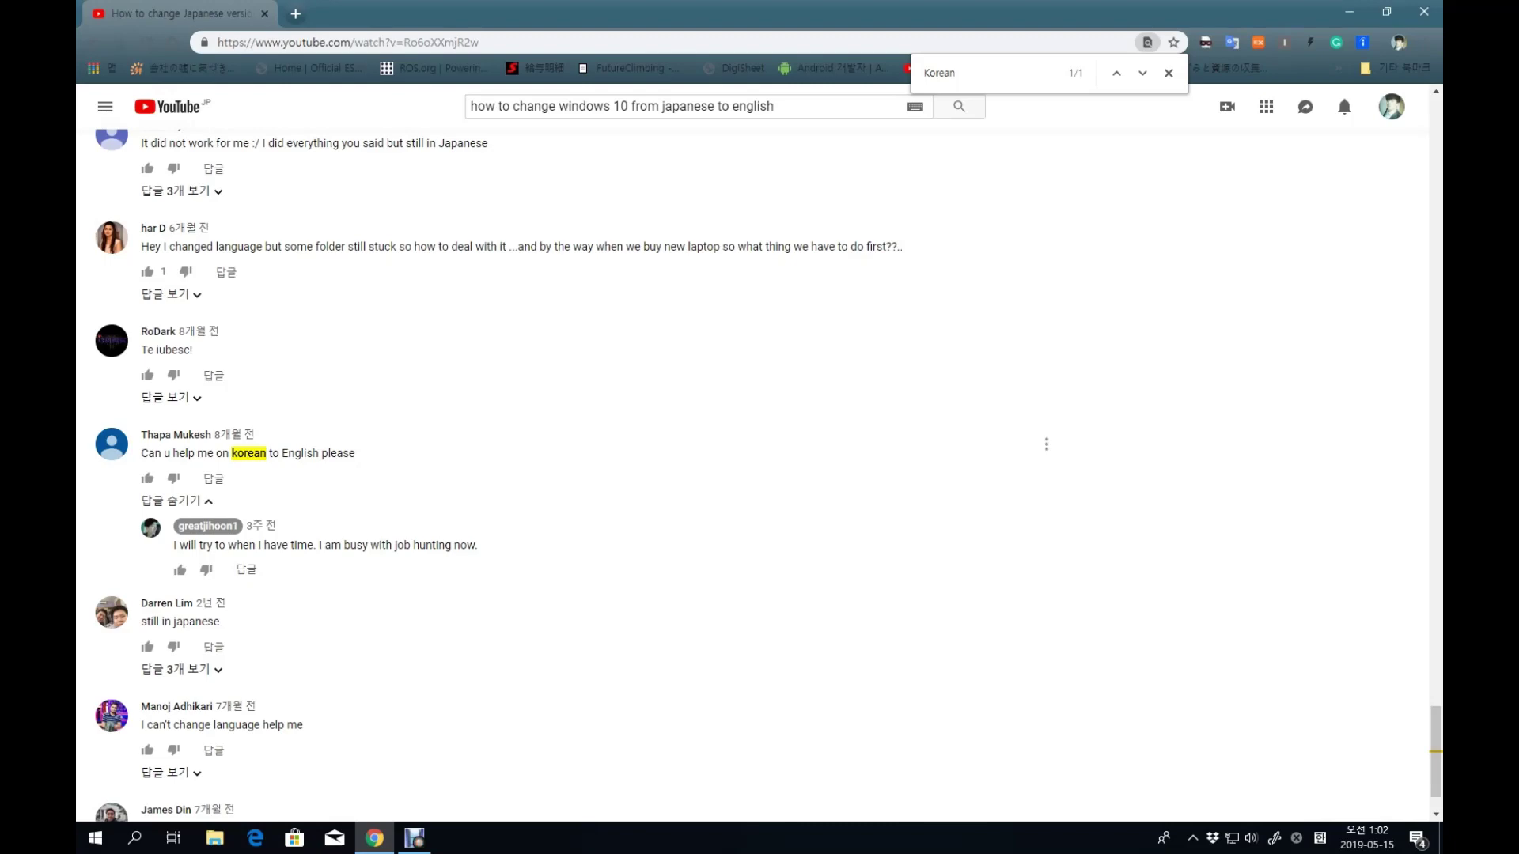
pyautogui.scroll(5, 759, 340)
pyautogui.scroll(20, 760, 475)
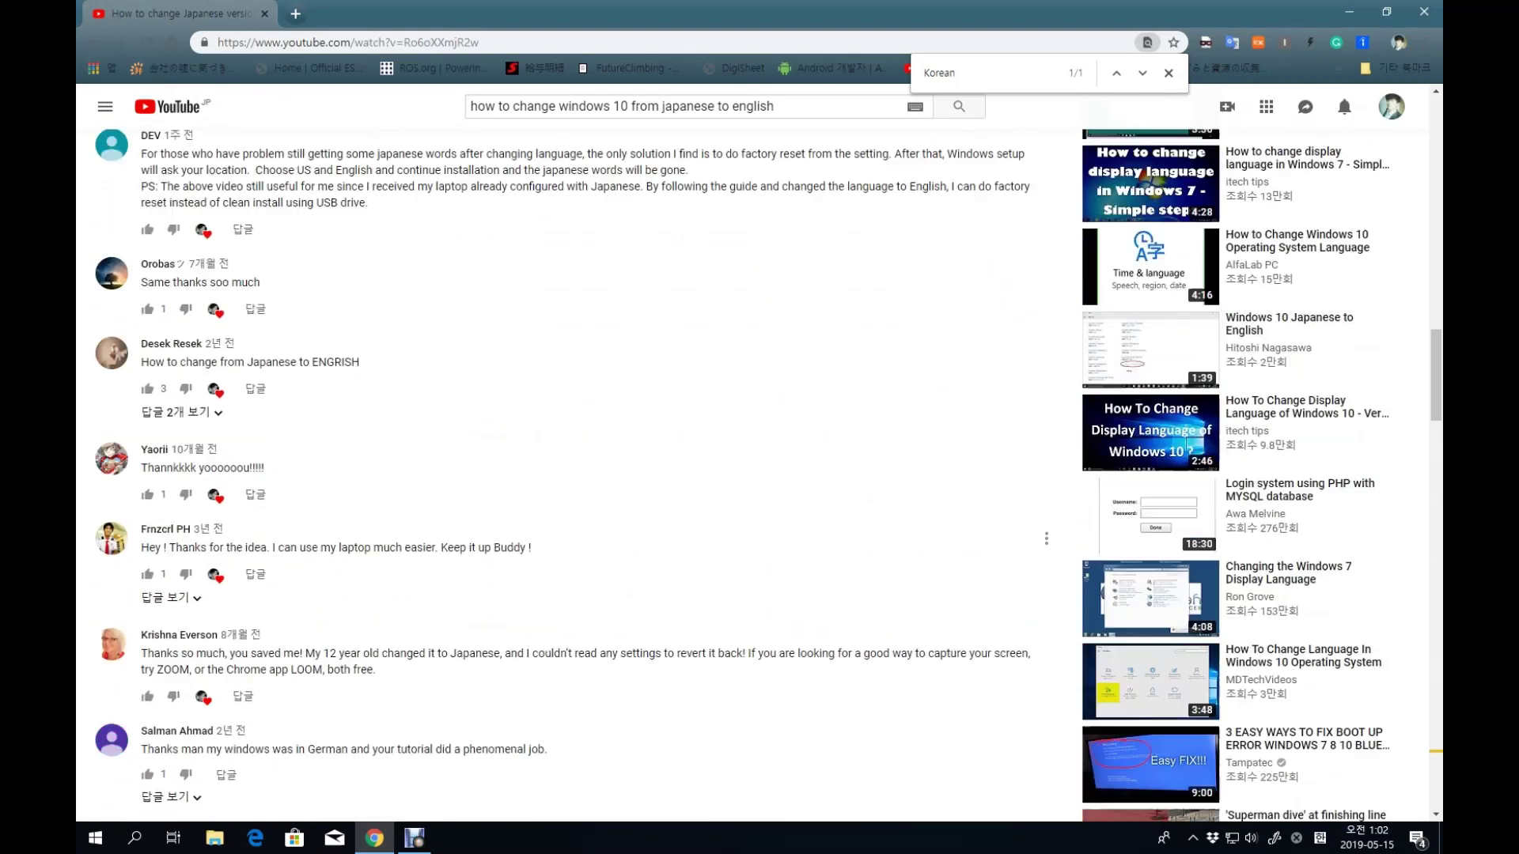
pyautogui.scroll(10, 760, 474)
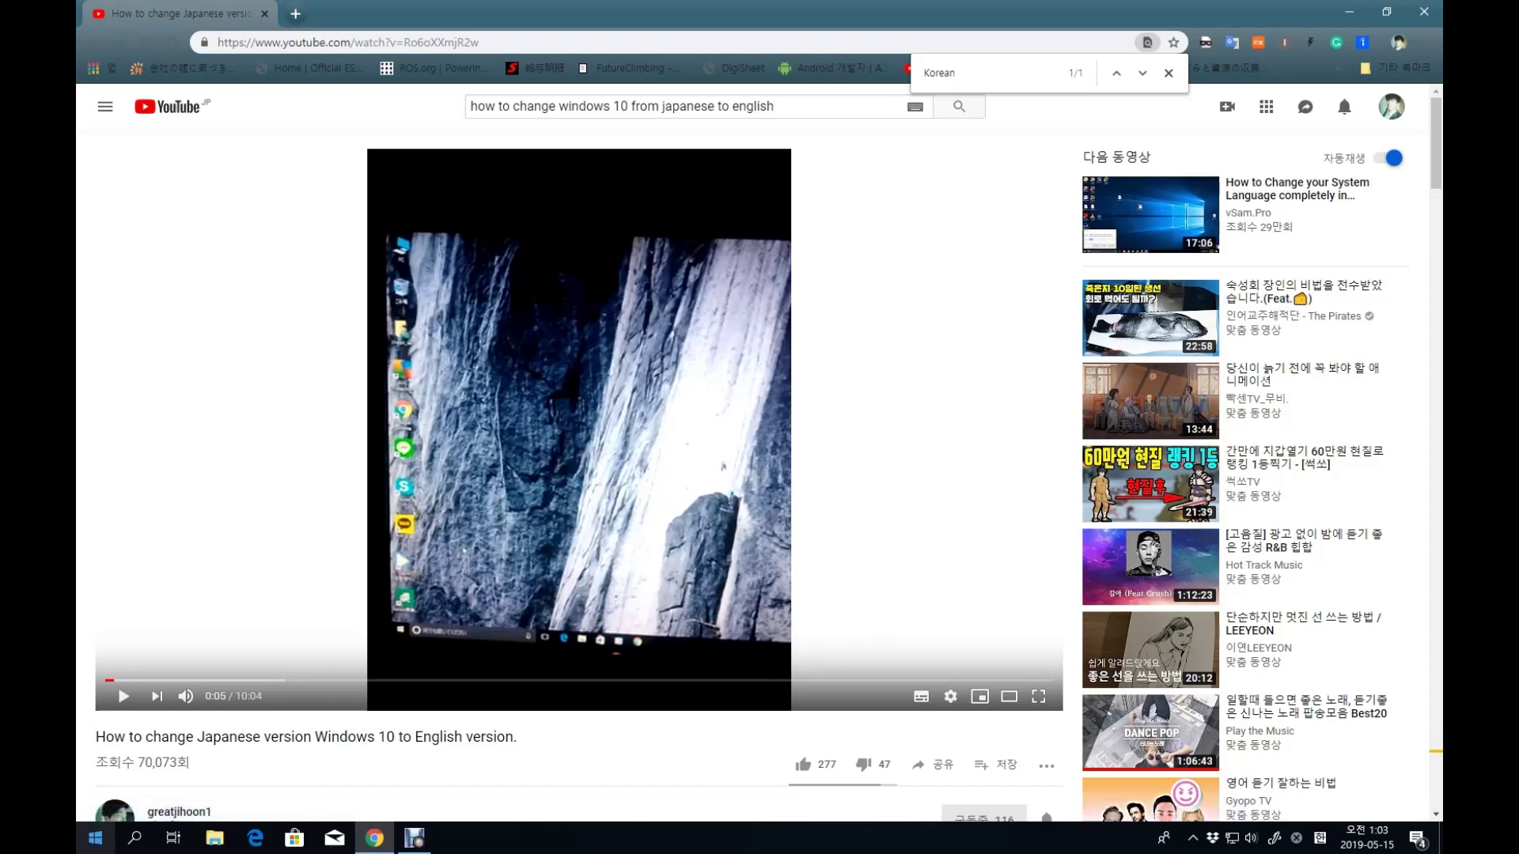
# - Open Windows Settings from the Start menu gear, close it, then reopen it to the home page
pyautogui.press('super')
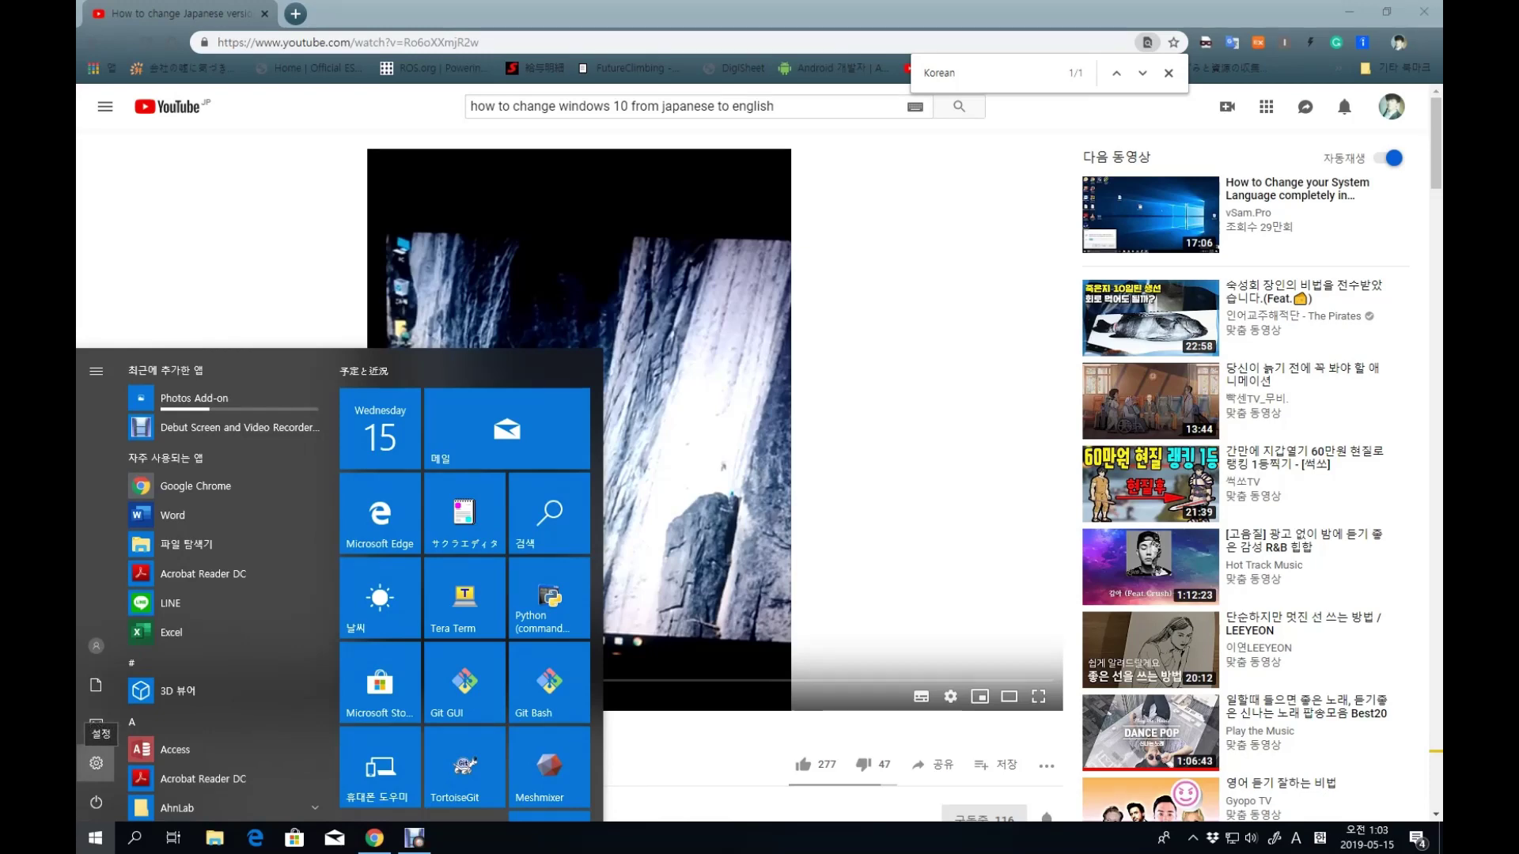
pyautogui.click(96, 763)
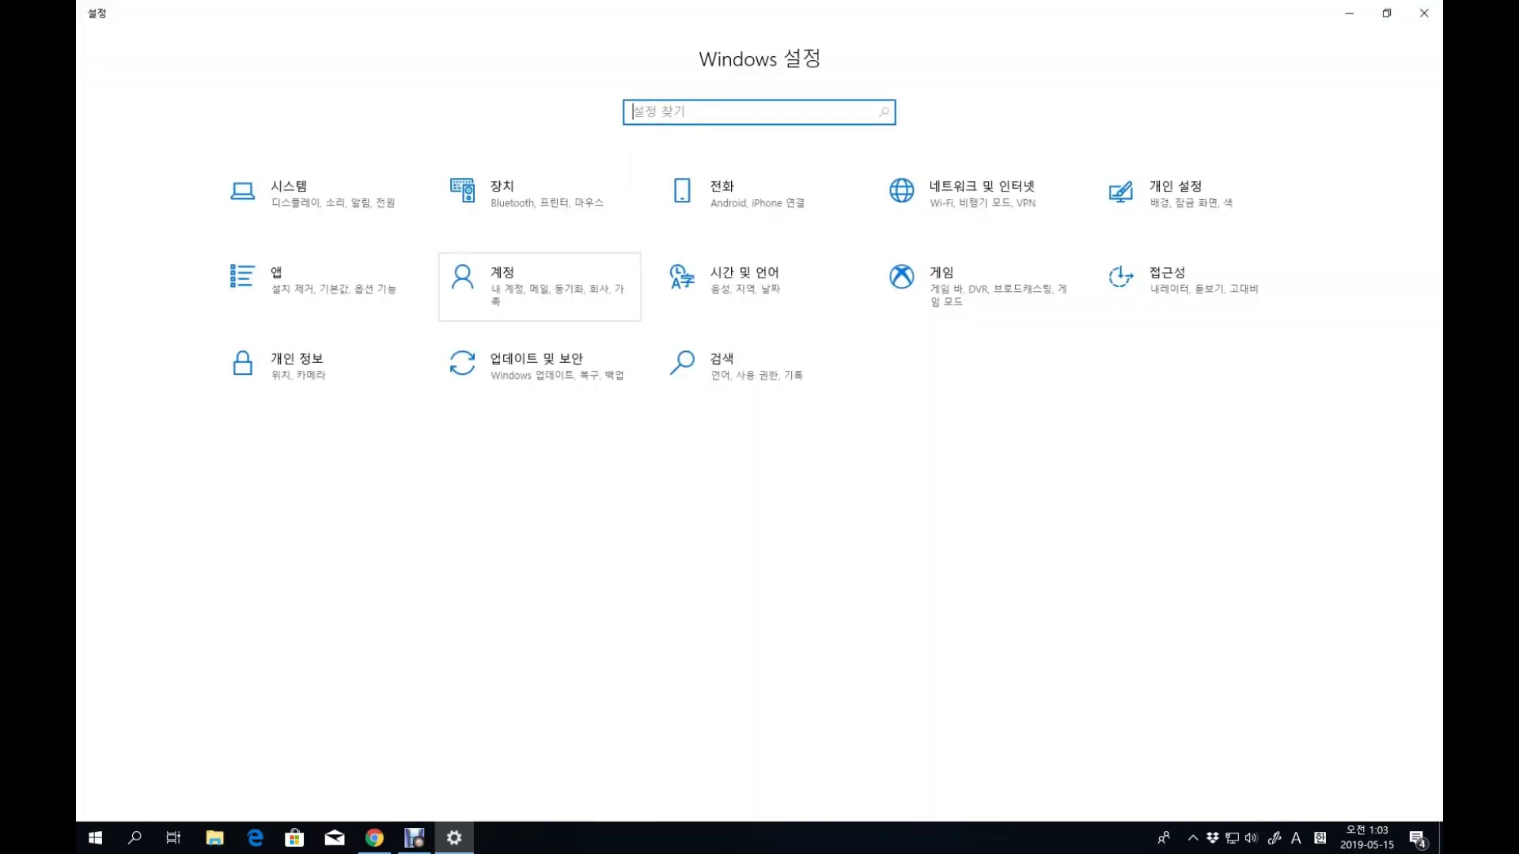
pyautogui.click(1349, 13)
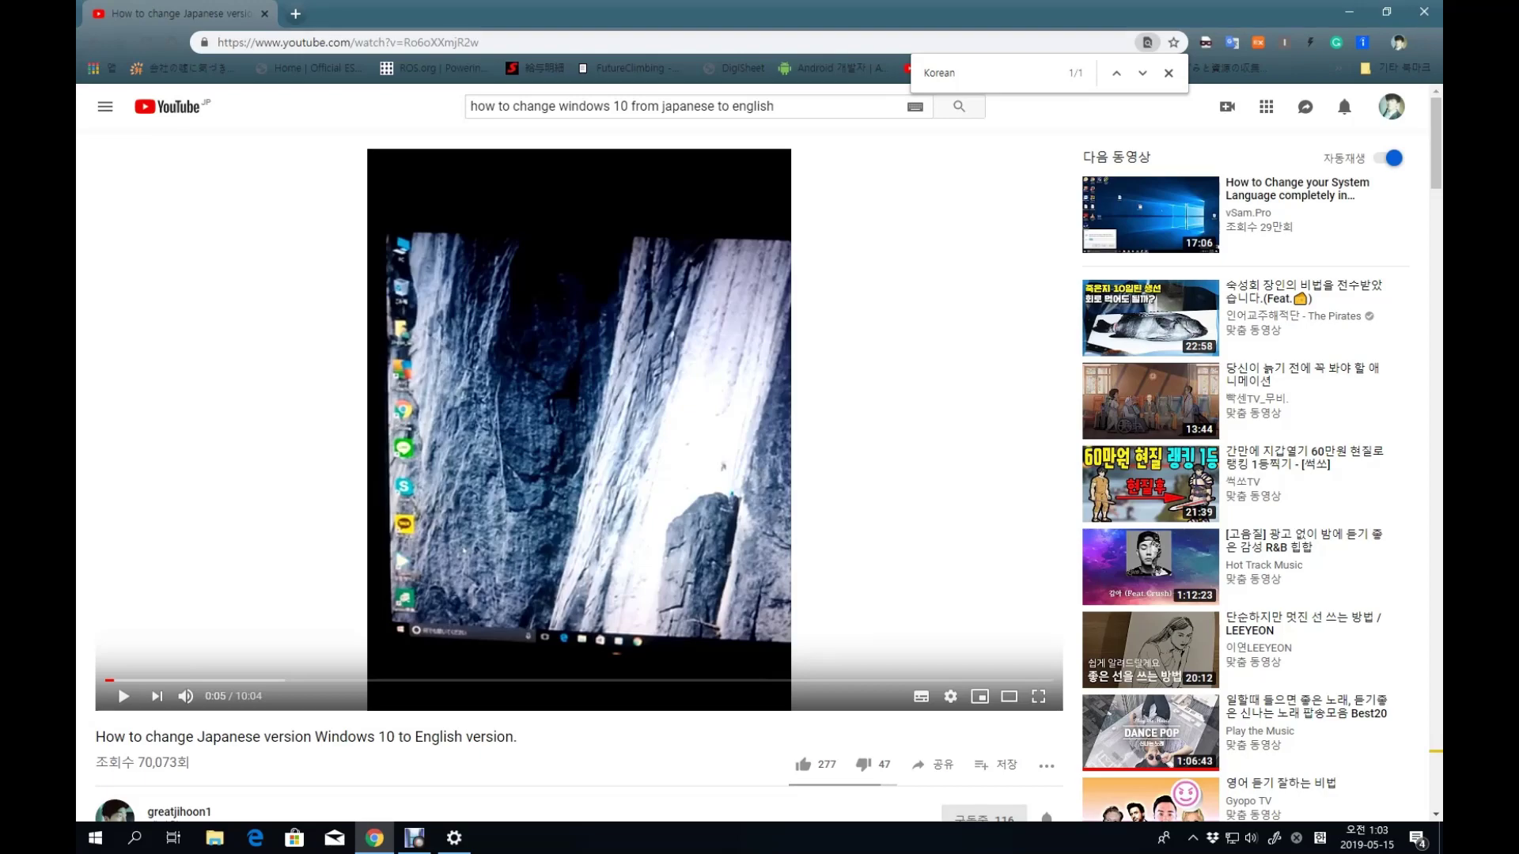
pyautogui.click(454, 838)
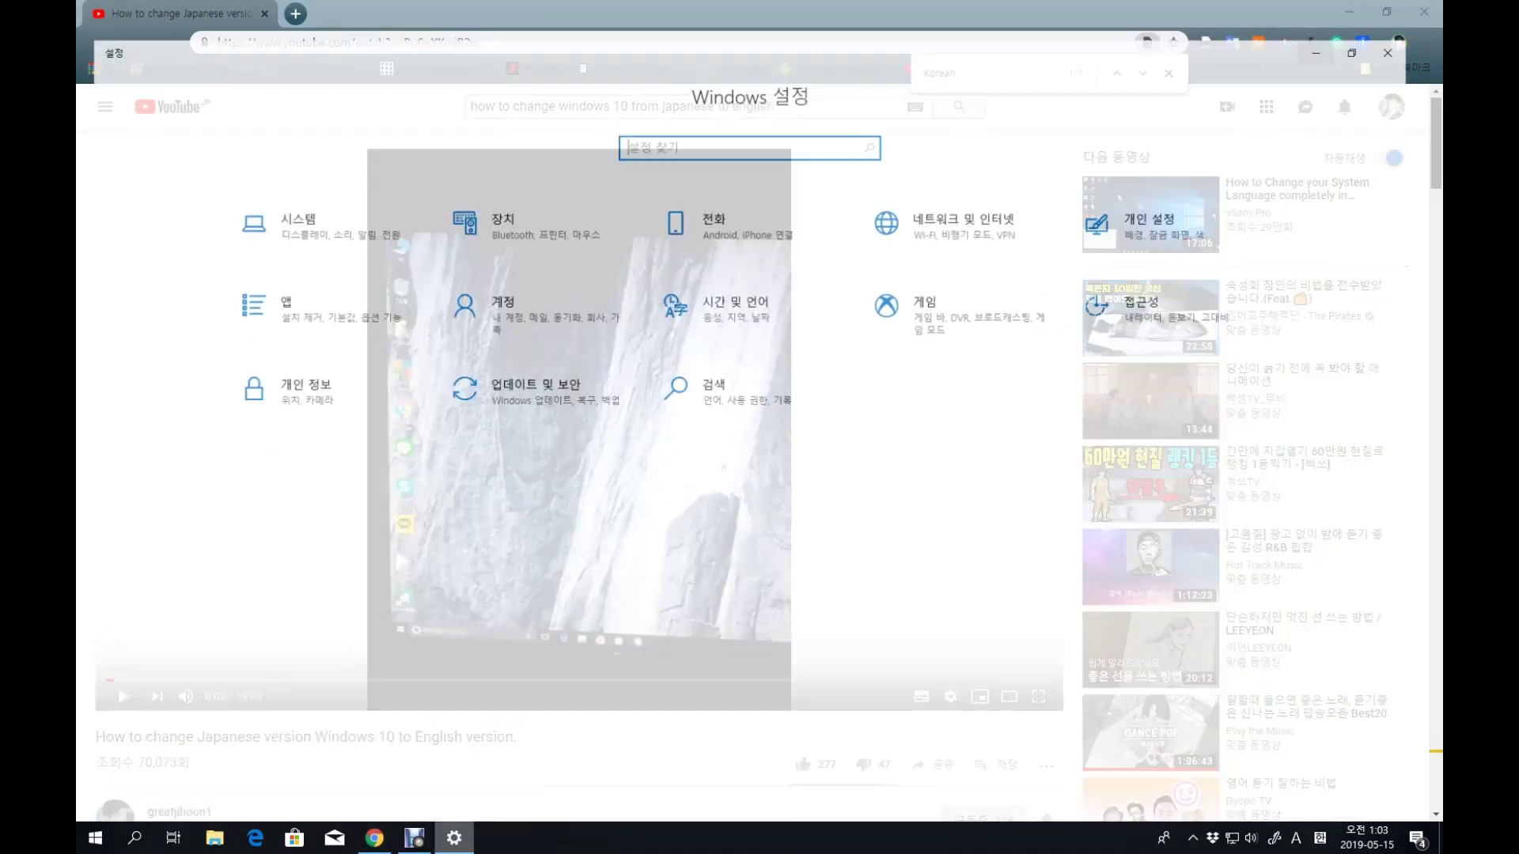
pyautogui.click(1425, 11)
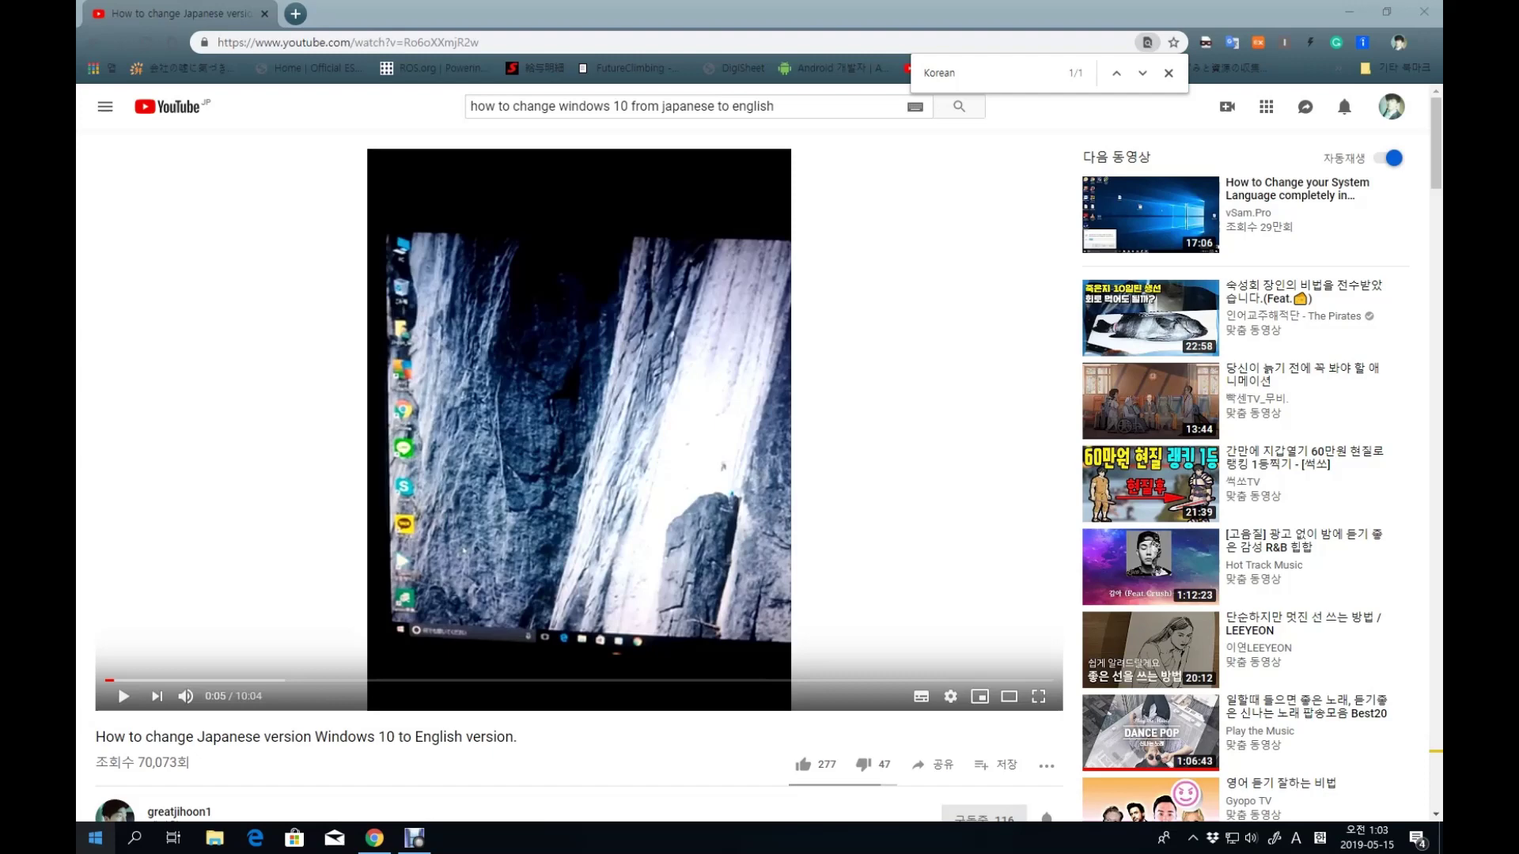
pyautogui.click(95, 837)
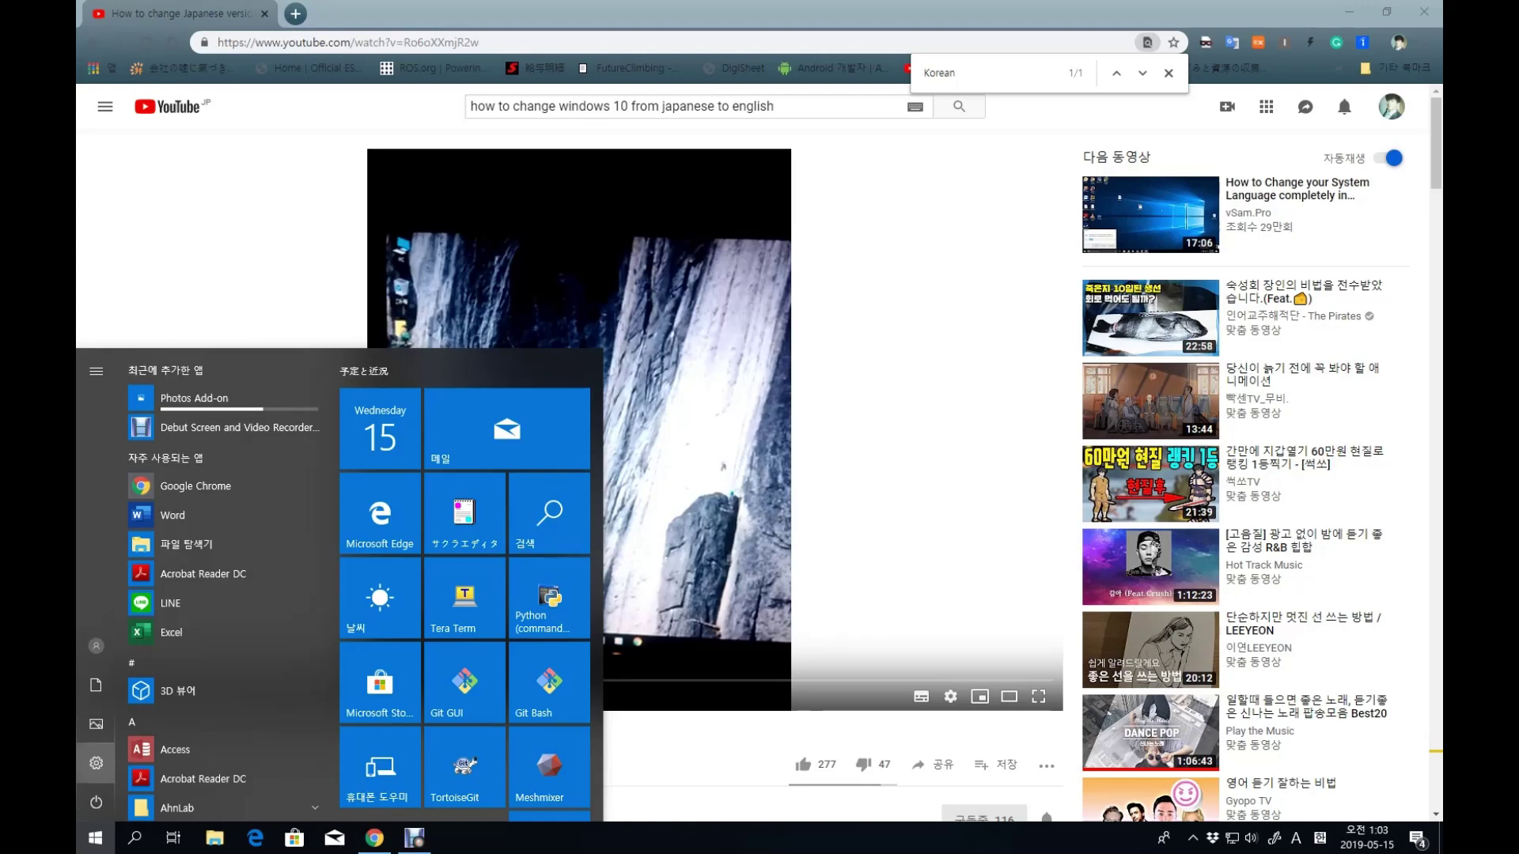
pyautogui.click(95, 763)
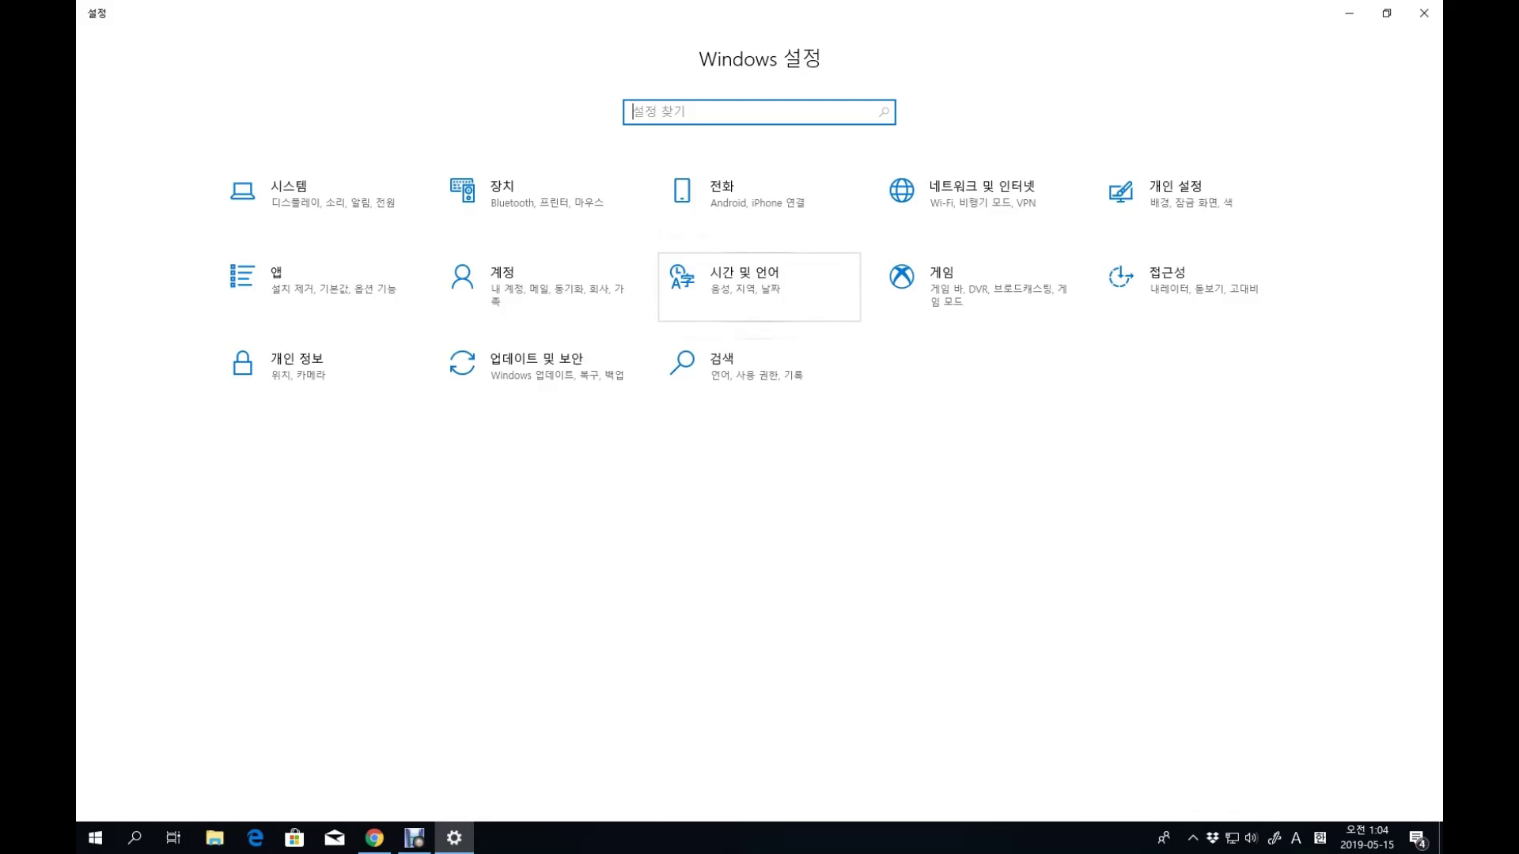
# - Go to Time & Language, then the Region & Language page
pyautogui.click(760, 287)
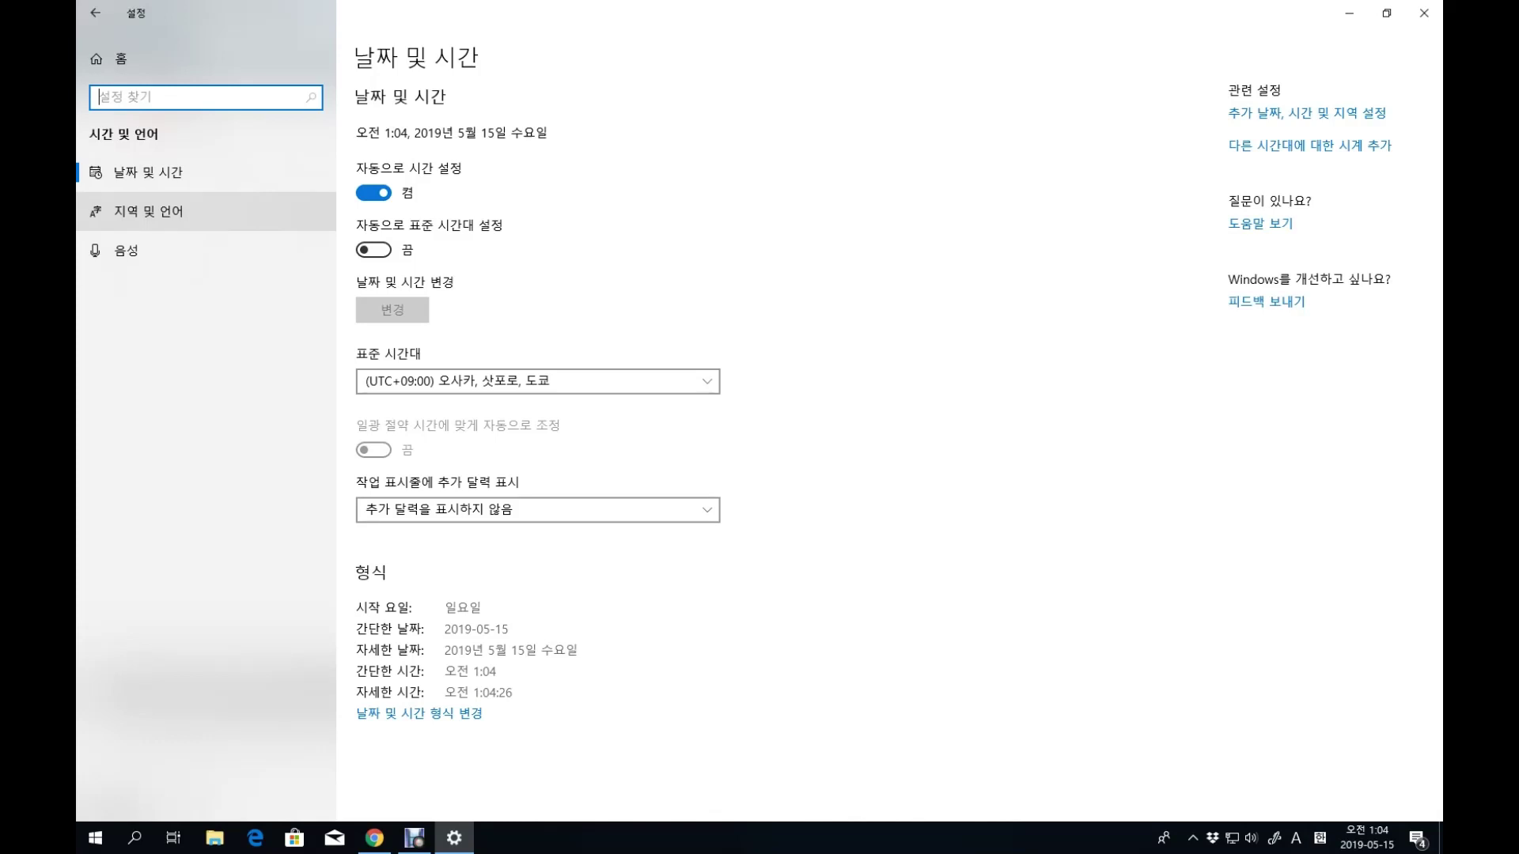
pyautogui.click(148, 211)
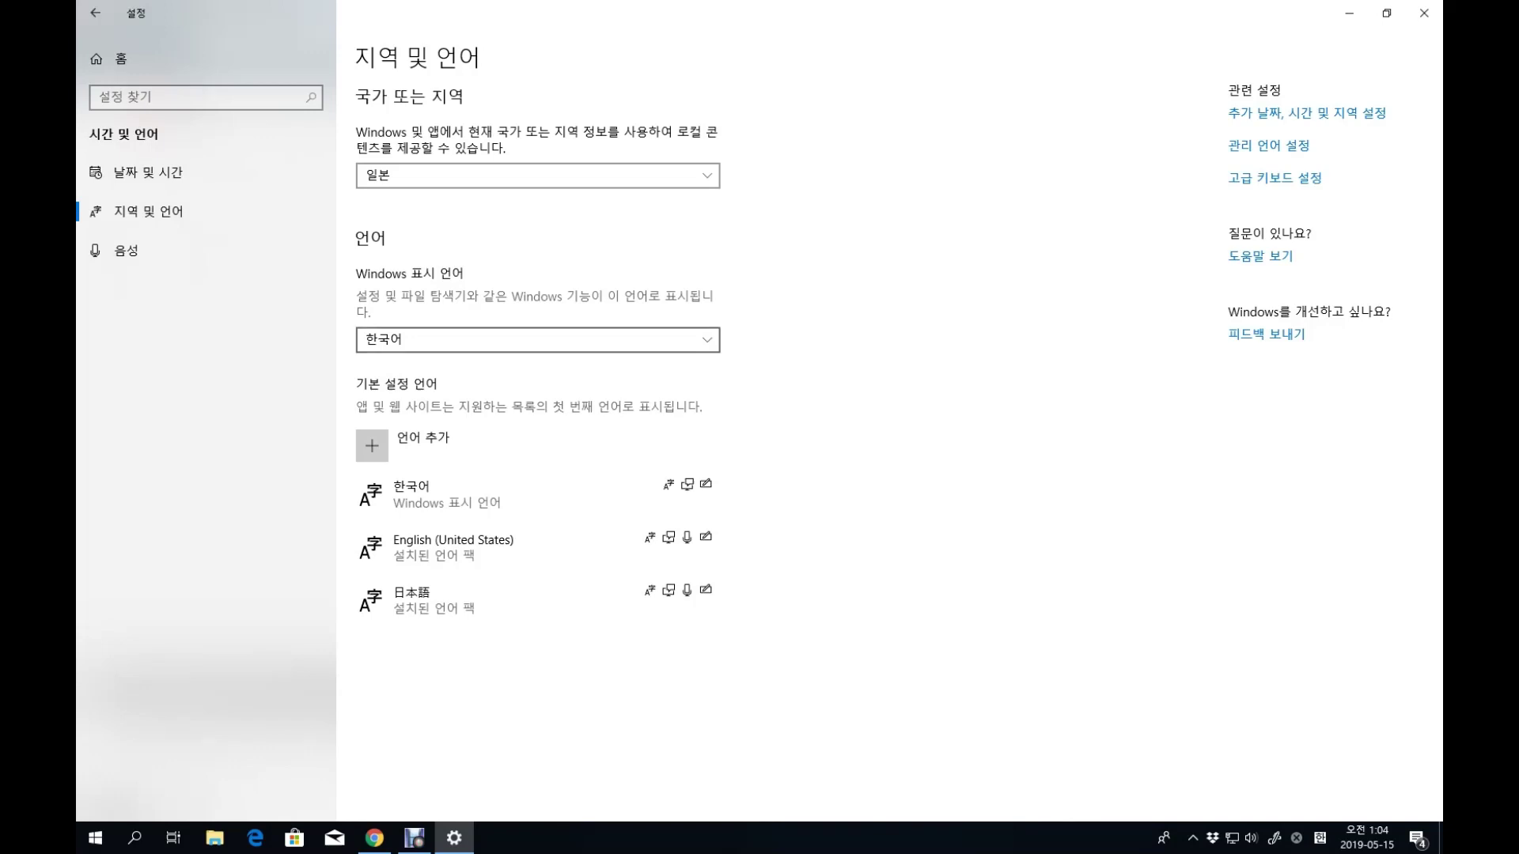
# - Check the Windows display language list, leaving 한국어 selected, then choose Add a language
pyautogui.hotkey('alt', 'Down')
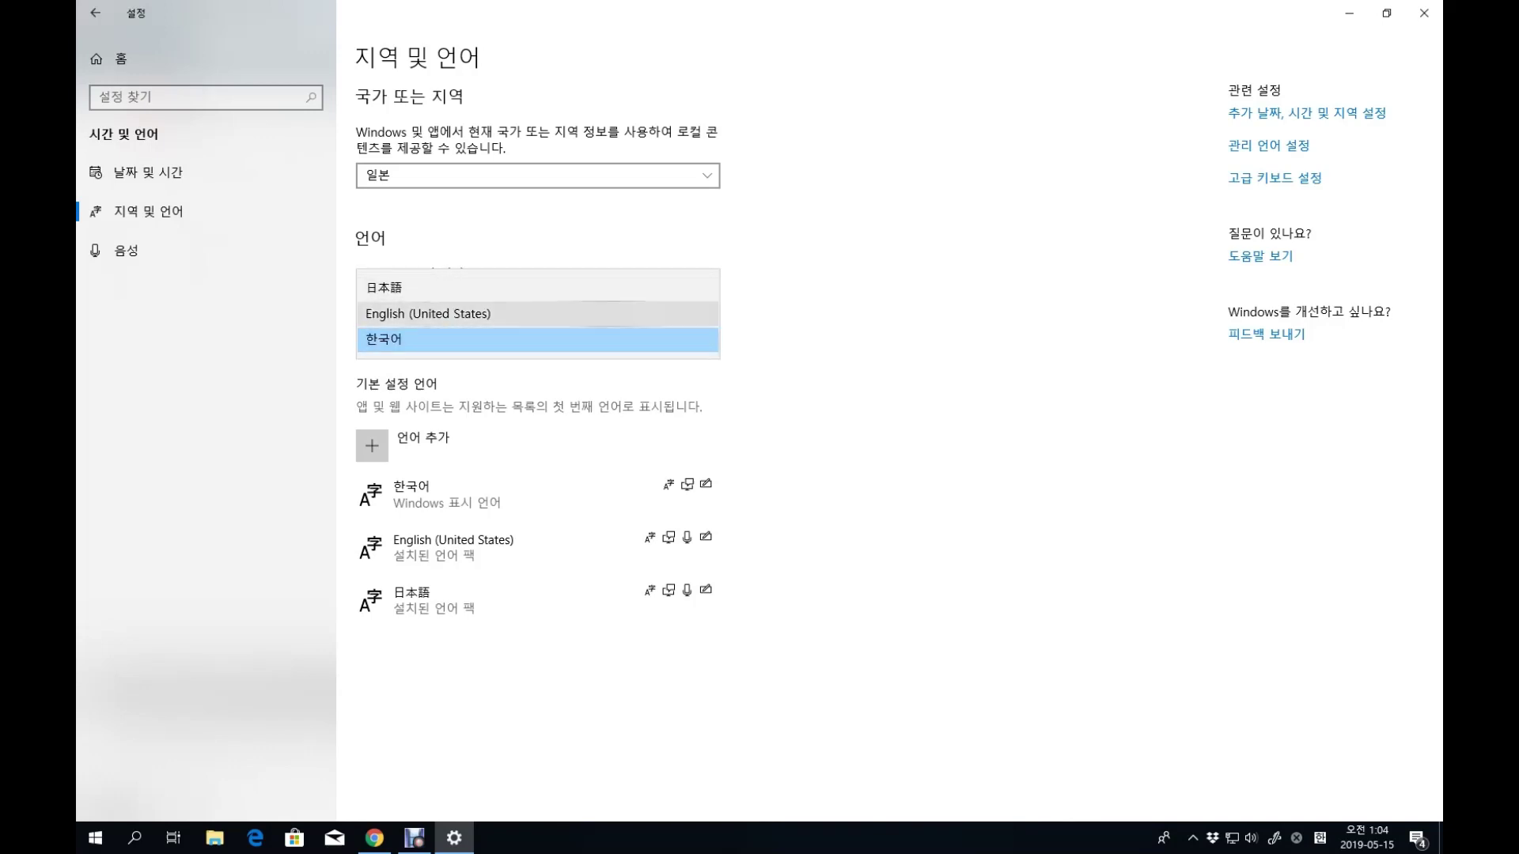
pyautogui.press('Escape')
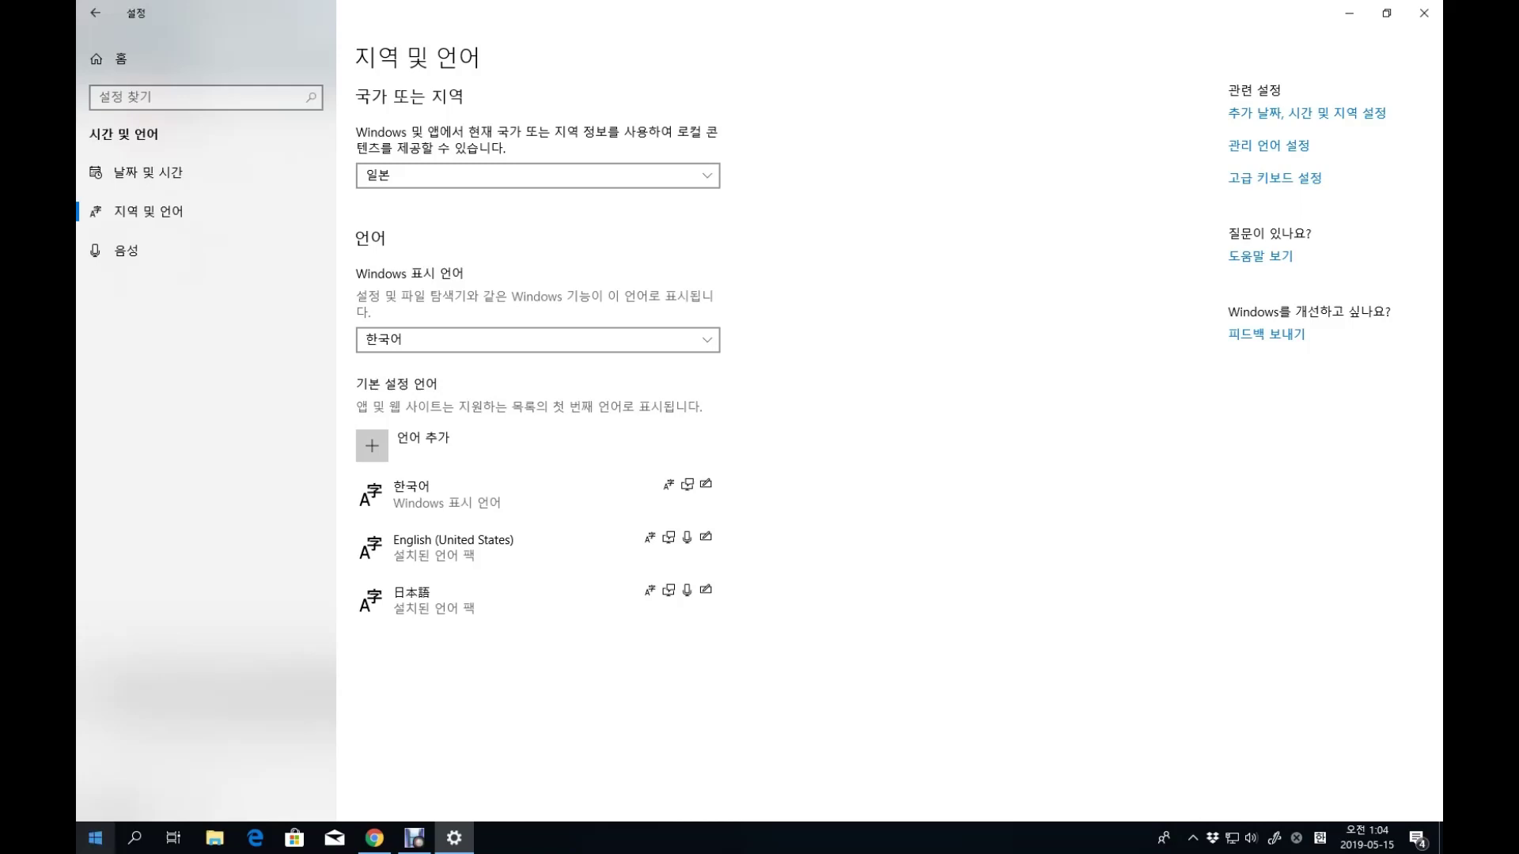
pyautogui.press('super')
pyautogui.press('super')
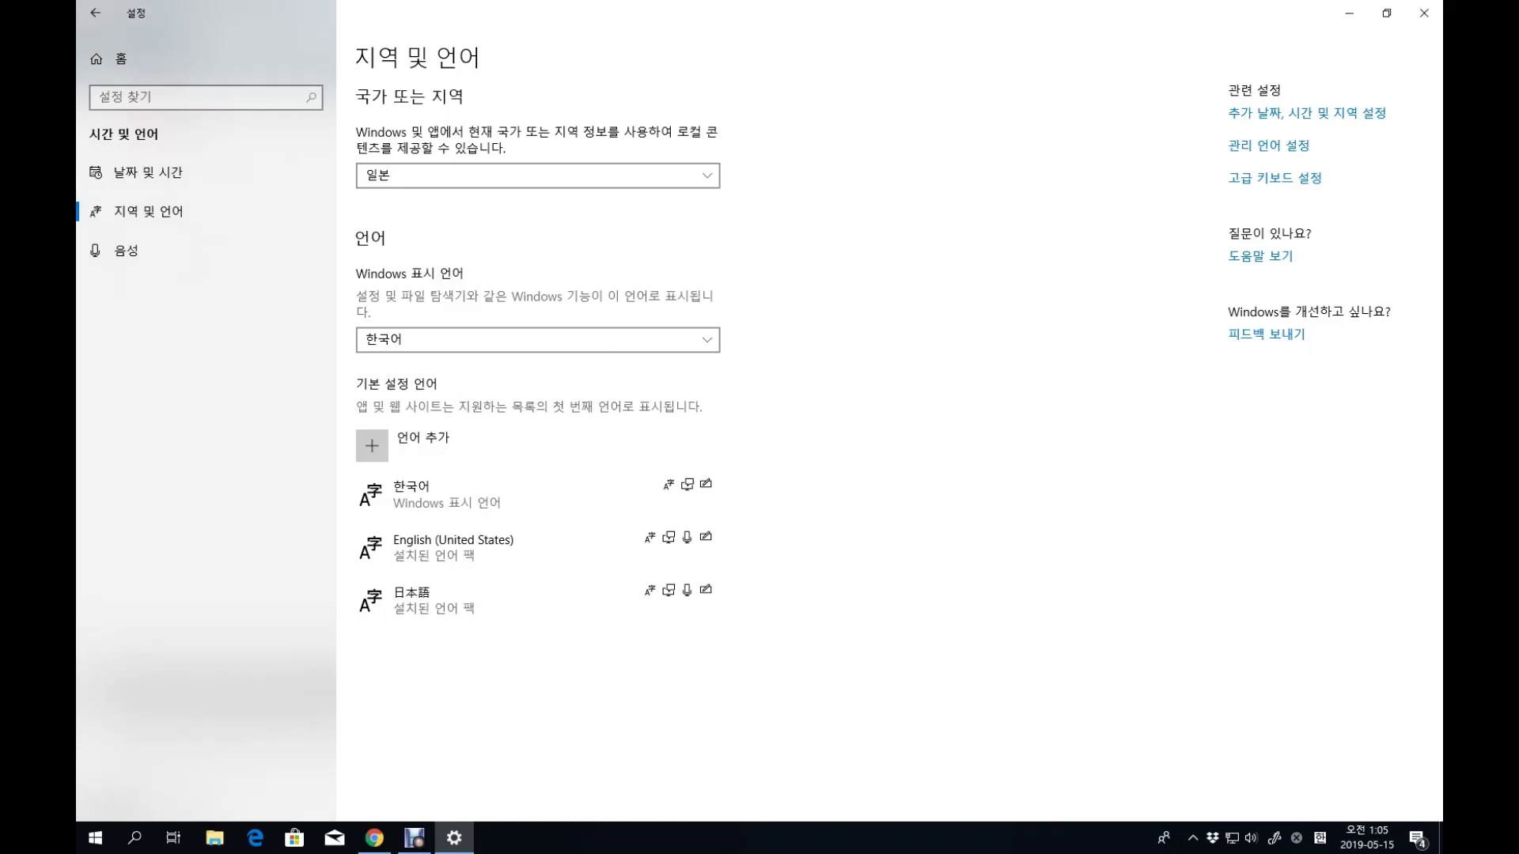
pyautogui.click(538, 339)
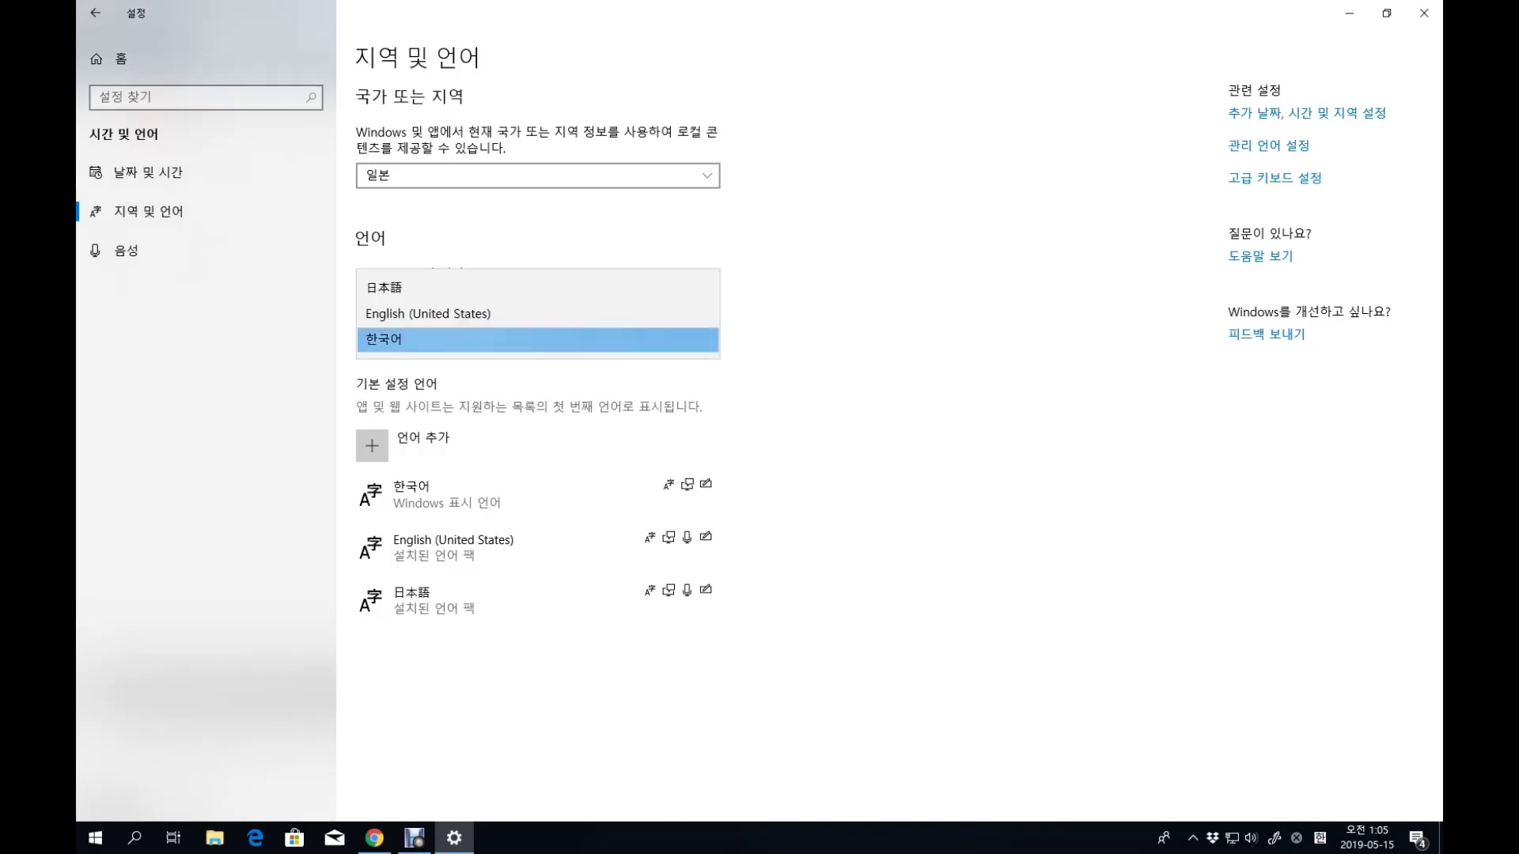
pyautogui.click(538, 340)
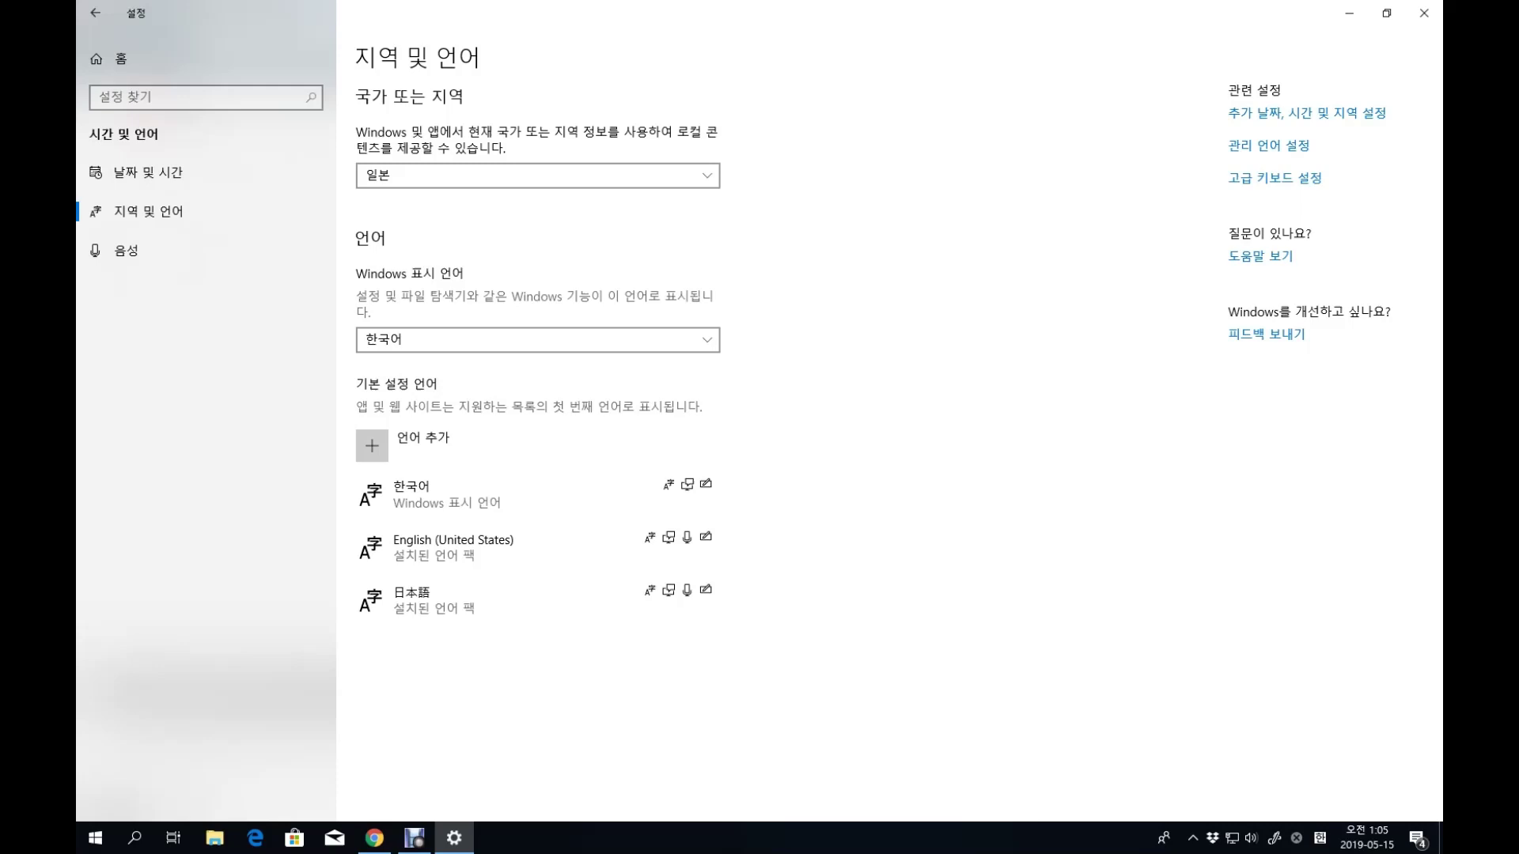
pyautogui.click(538, 339)
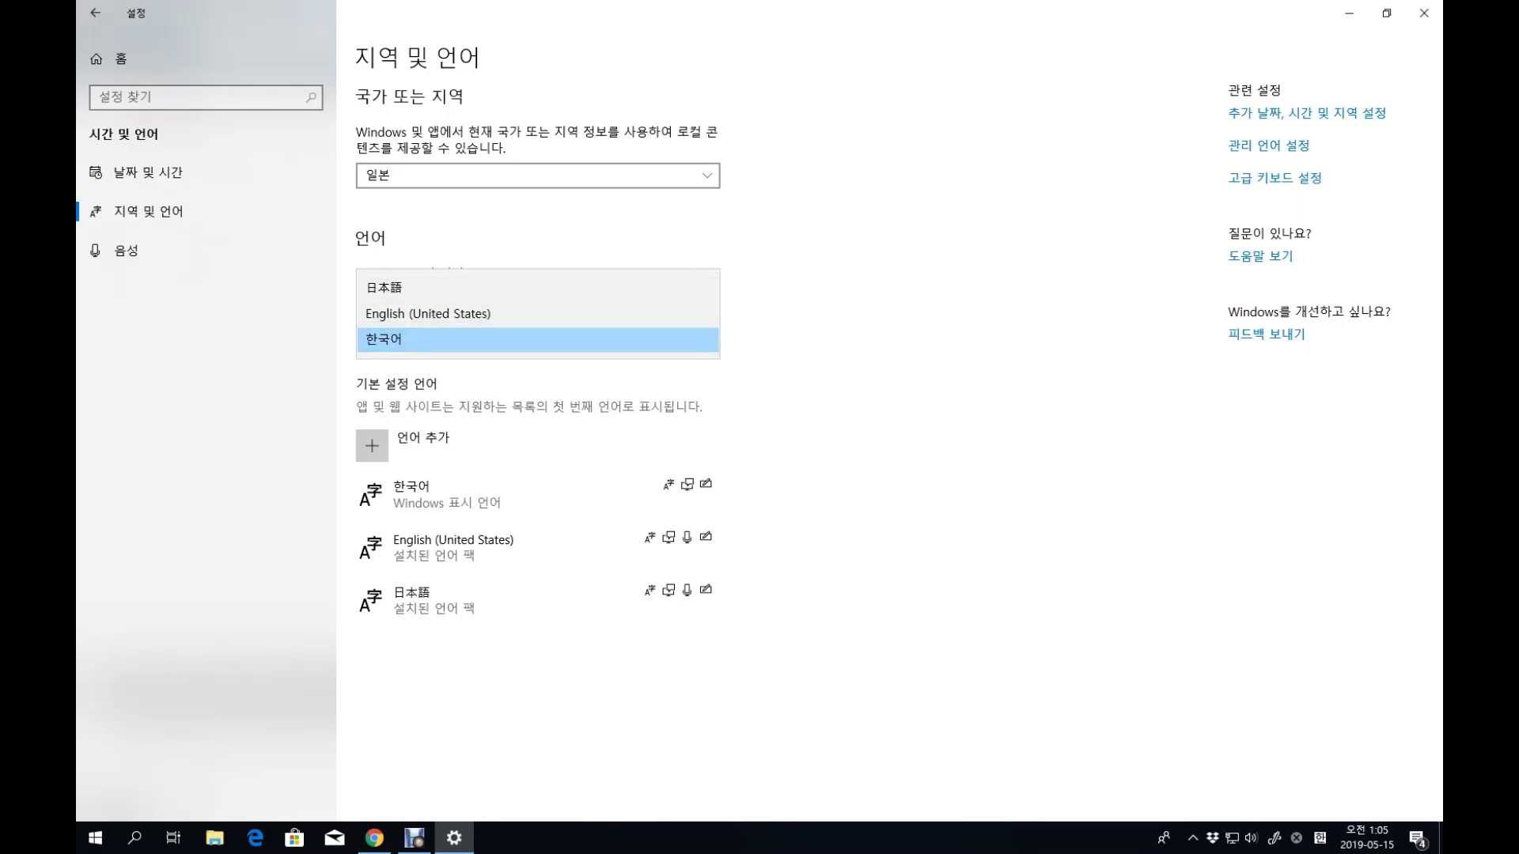
pyautogui.click(538, 340)
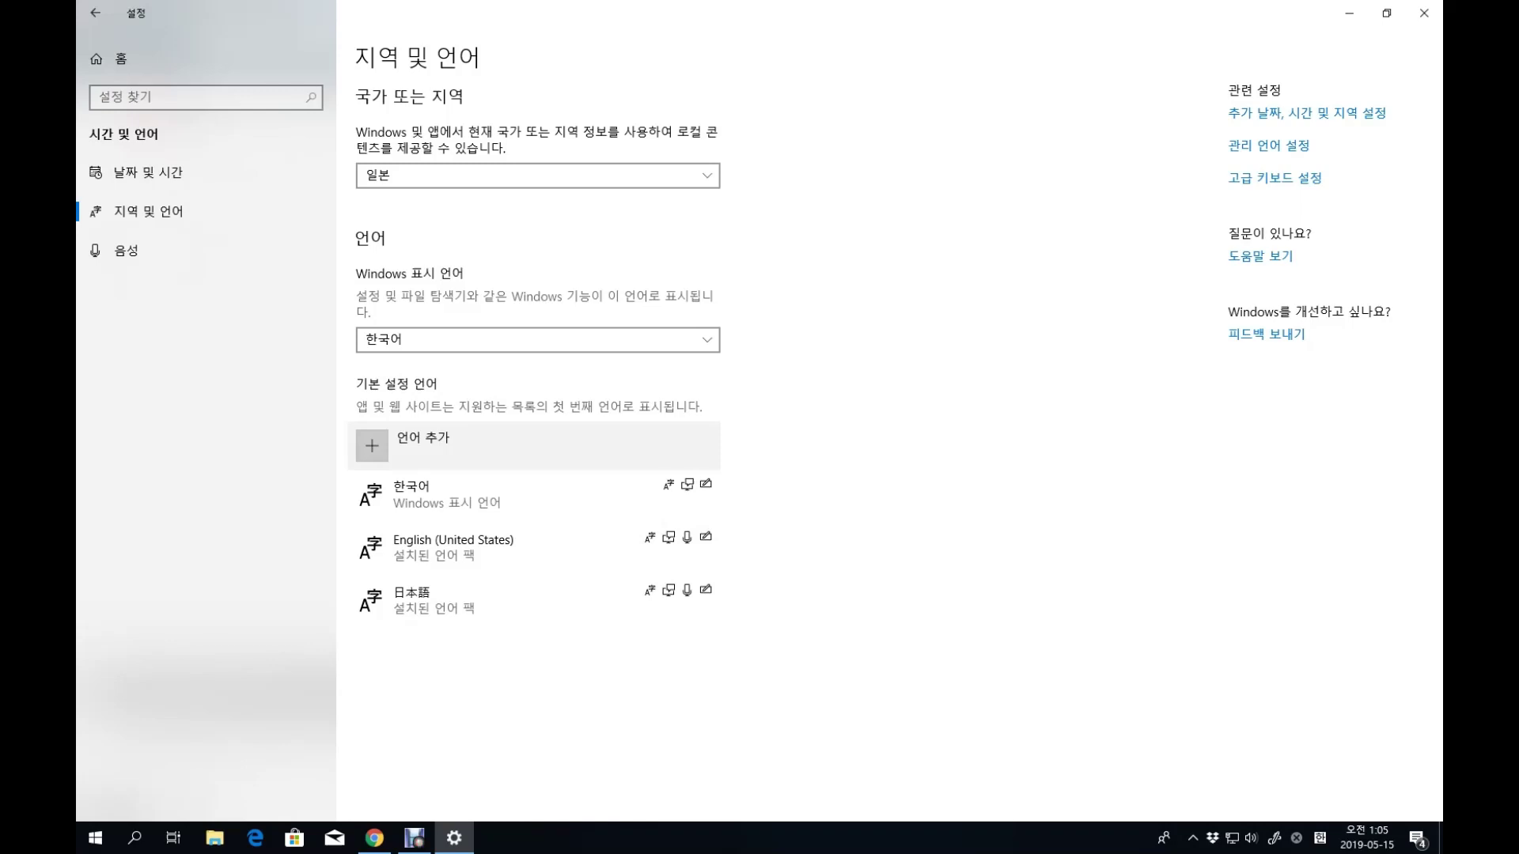
pyautogui.click(399, 446)
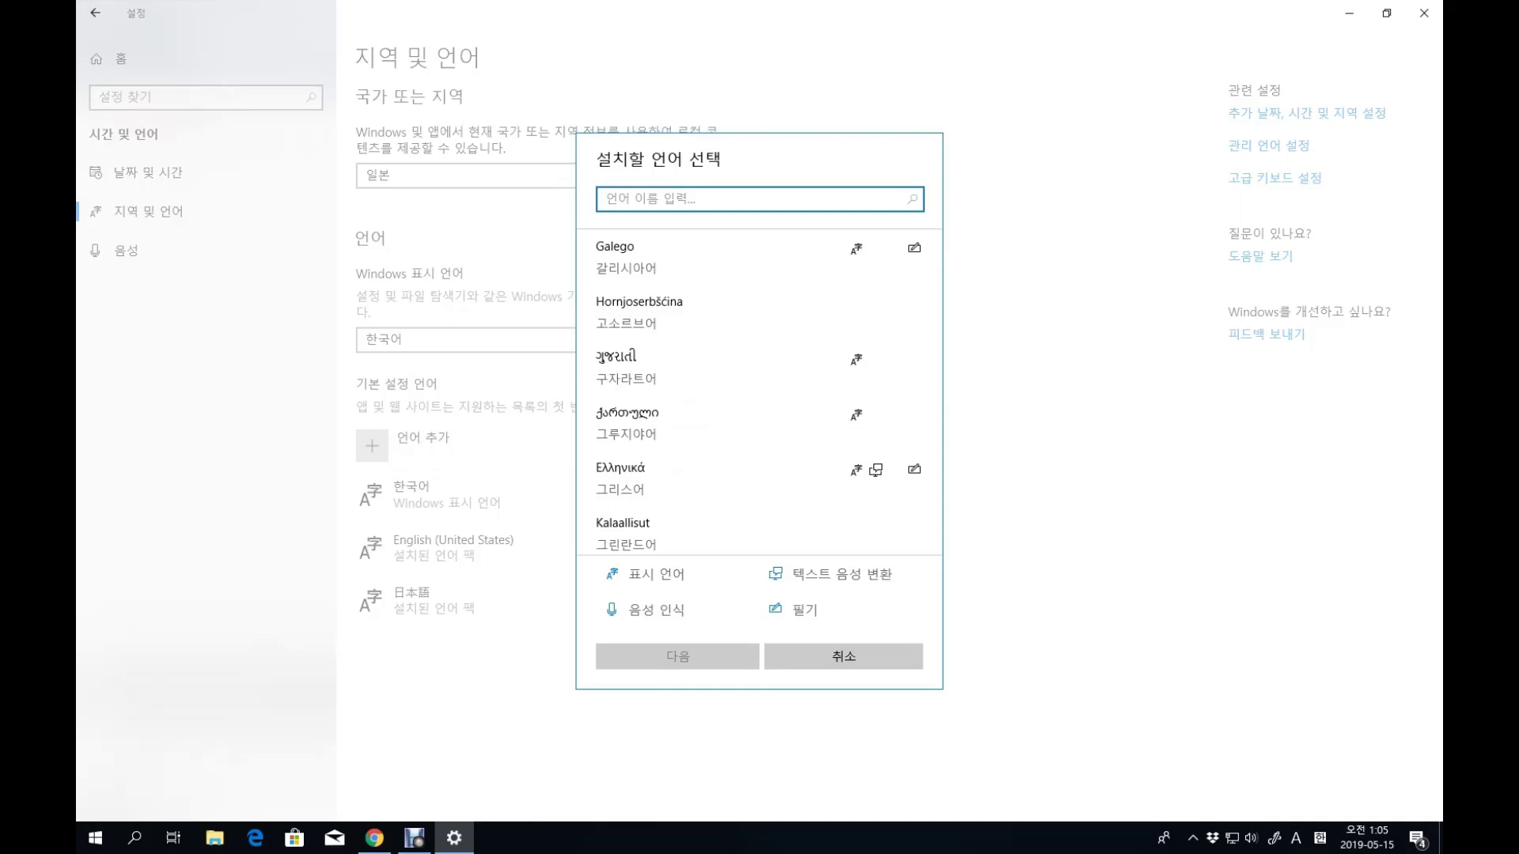
# - Filter the install list by 'English' and pick English (Australia)
pyautogui.write('English')
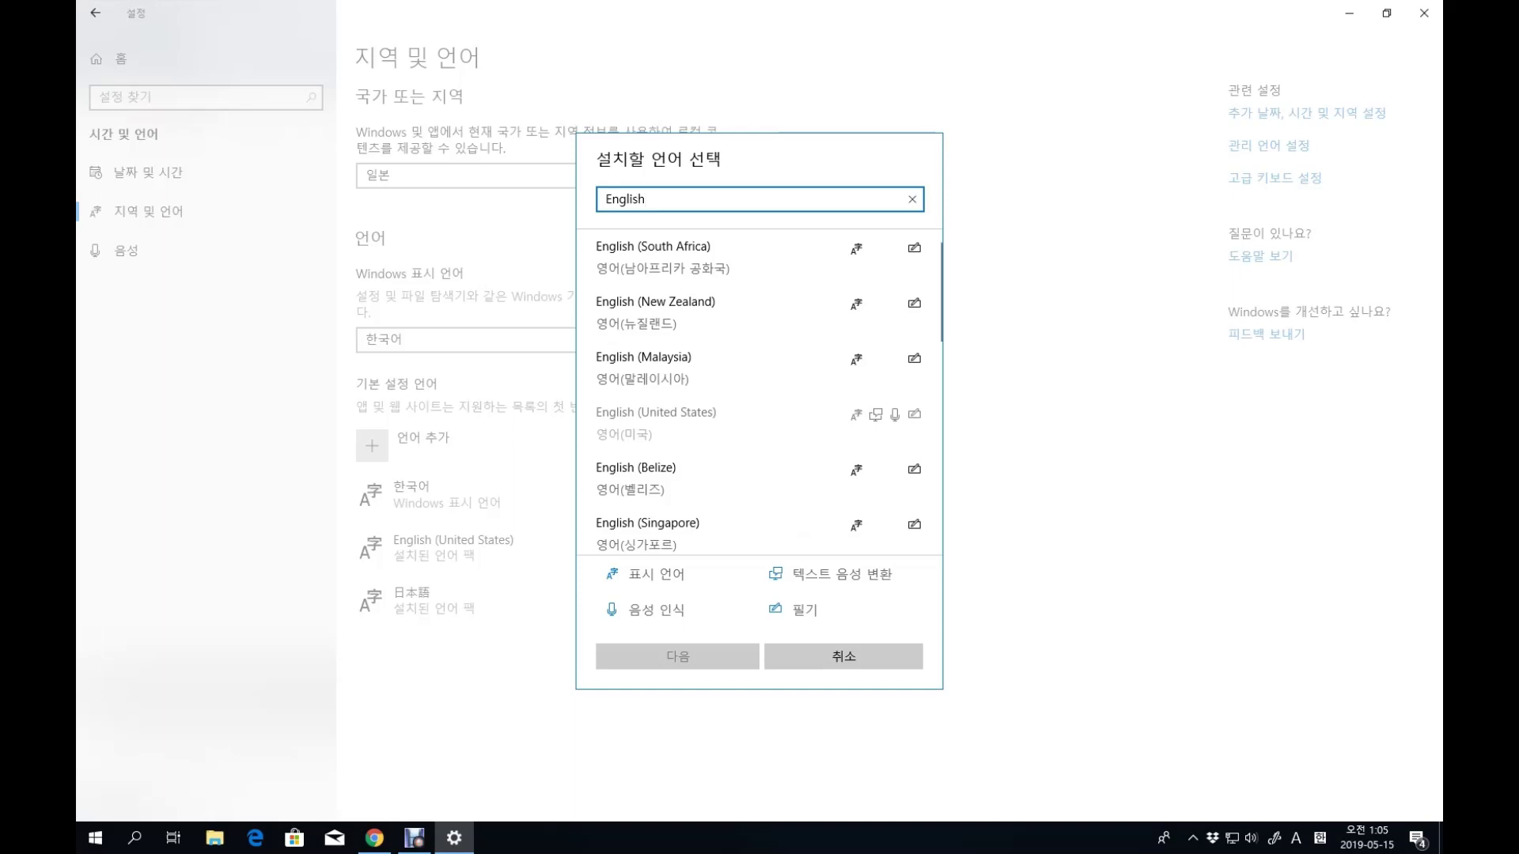
pyautogui.scroll(-4, 758, 390)
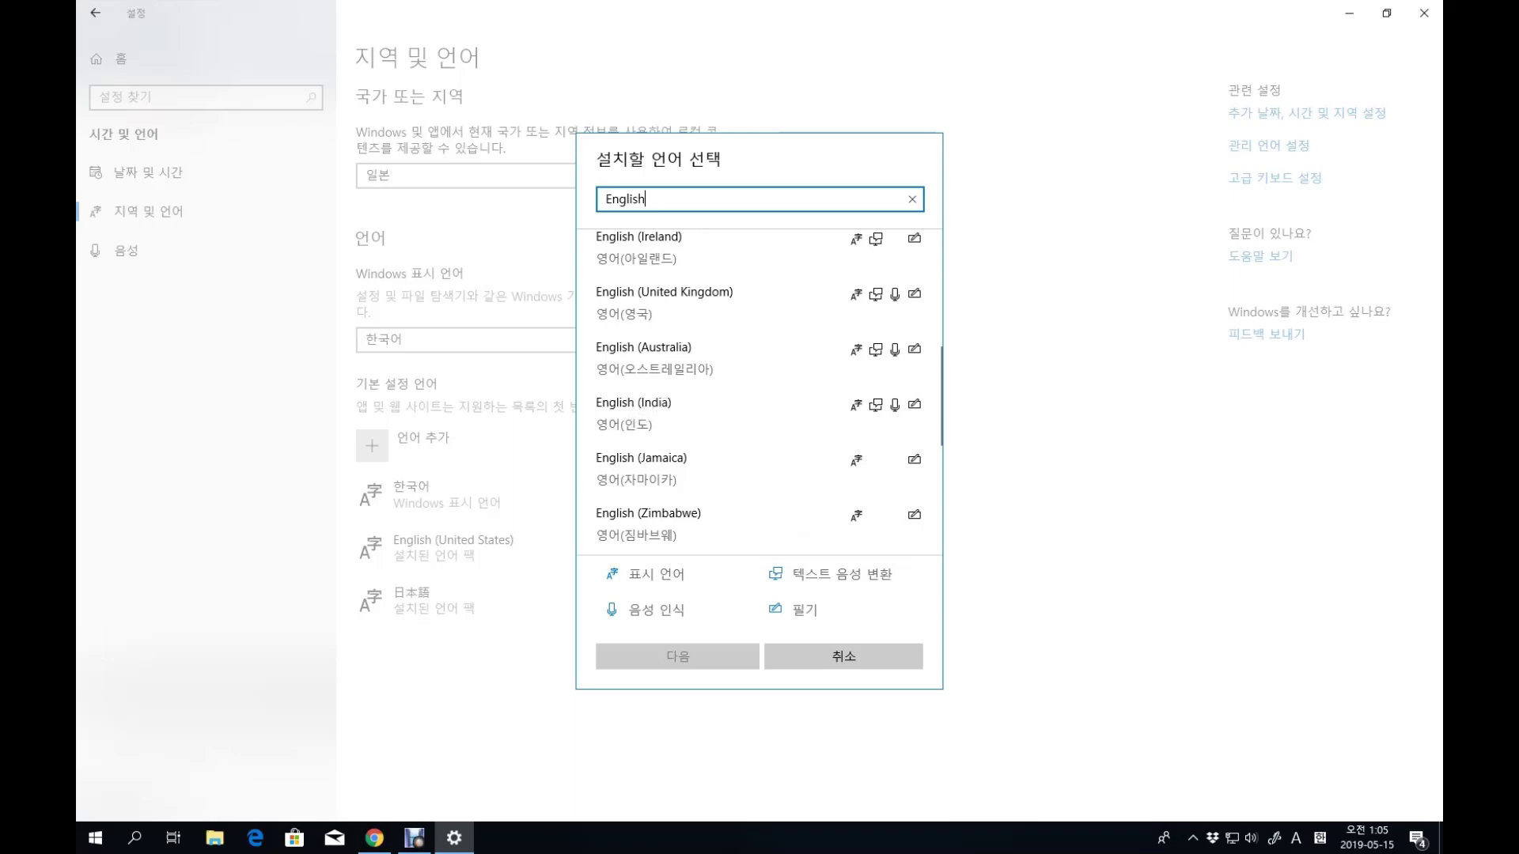
pyautogui.click(673, 356)
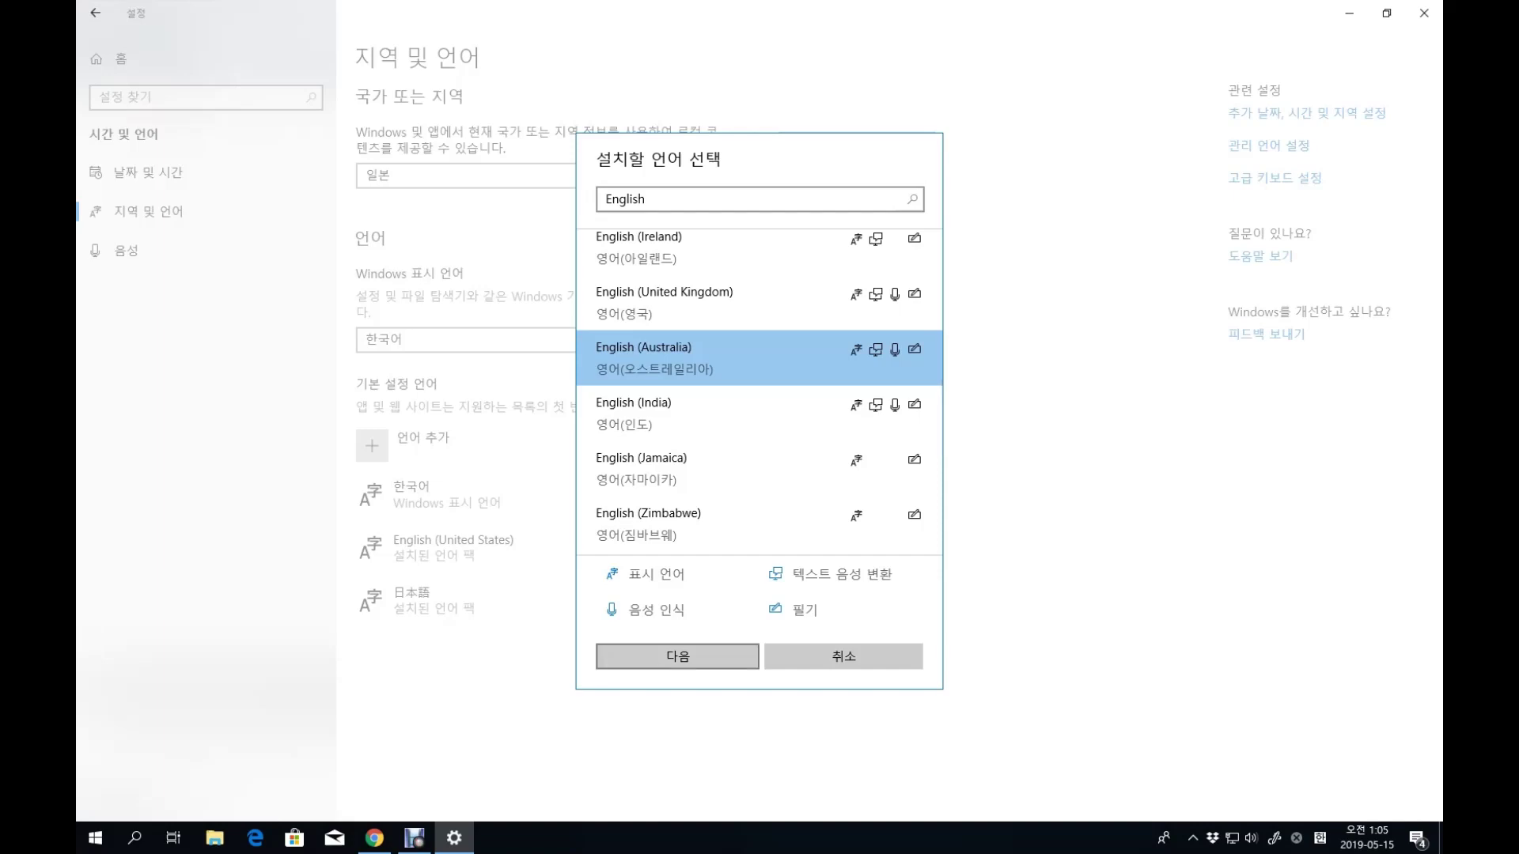
# - Continue to the language-feature install options for English (Australia)
pyautogui.press('Return')
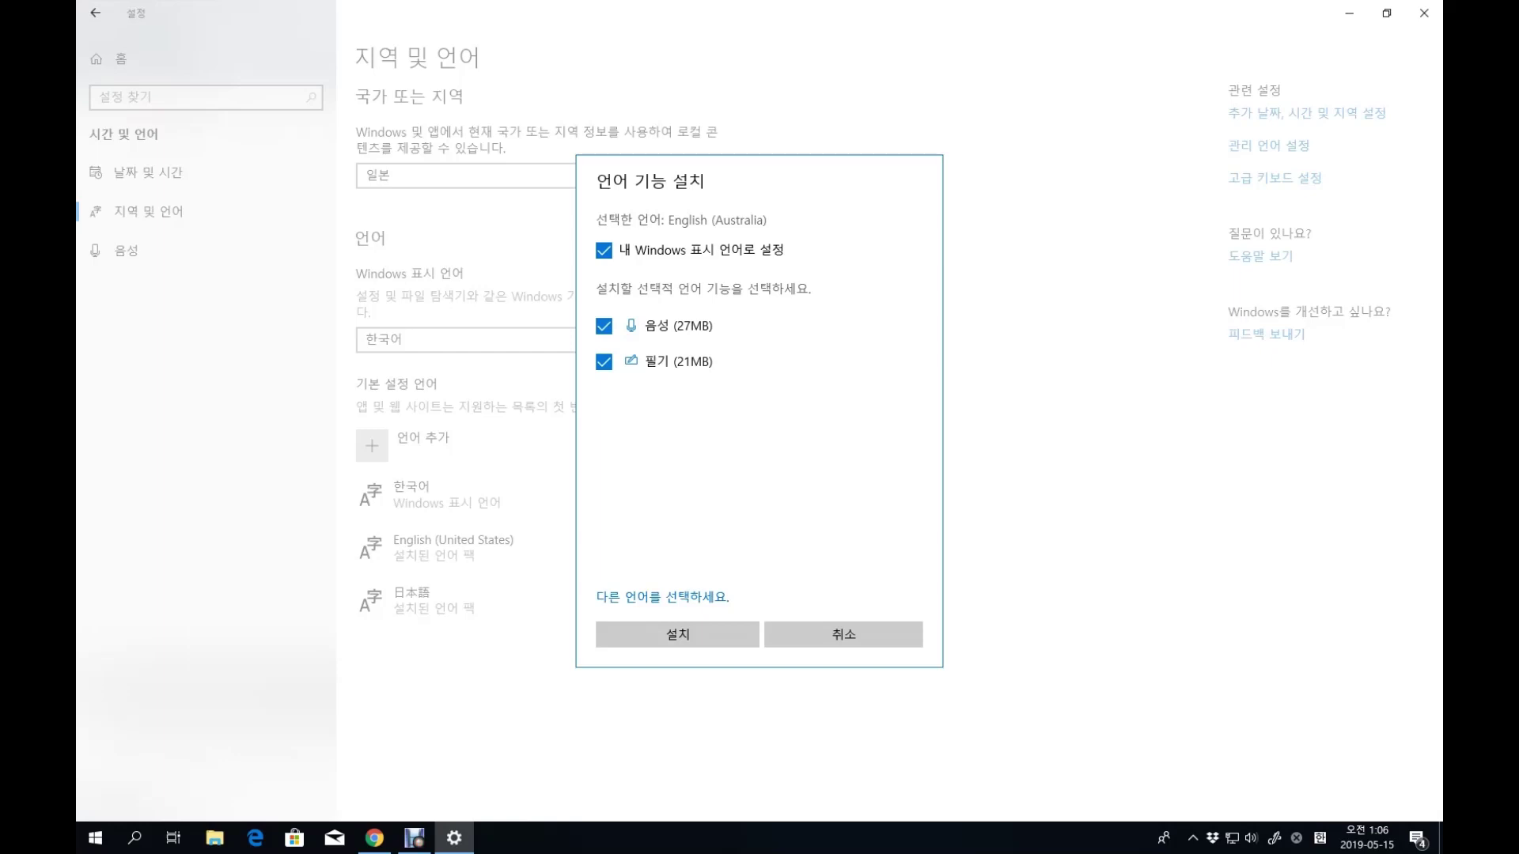
# - Cancel the English (Australia) feature install and return to Region & Language
pyautogui.press('super')
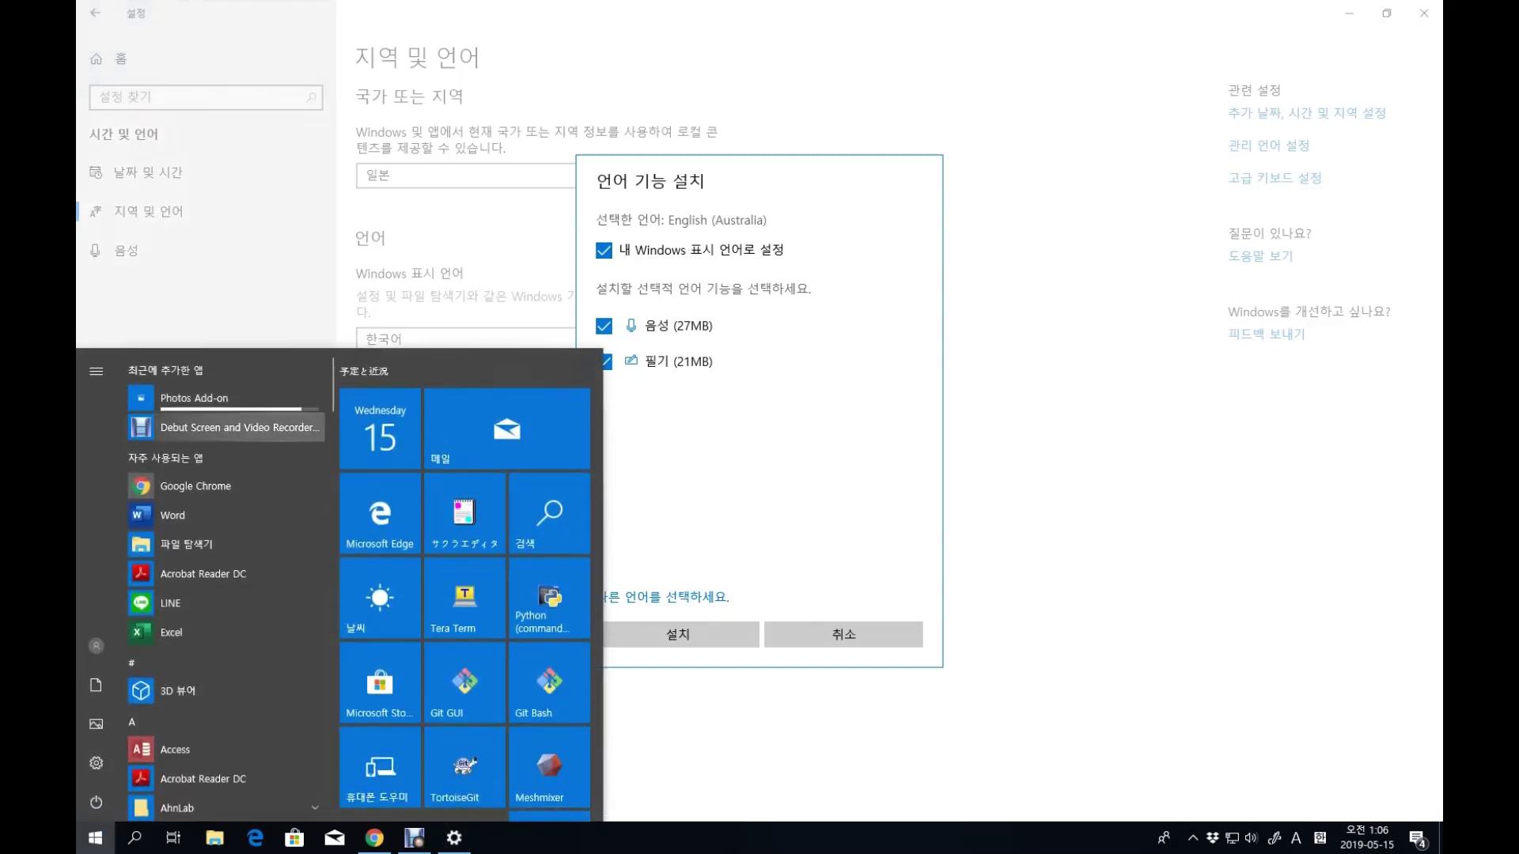
pyautogui.press('Escape')
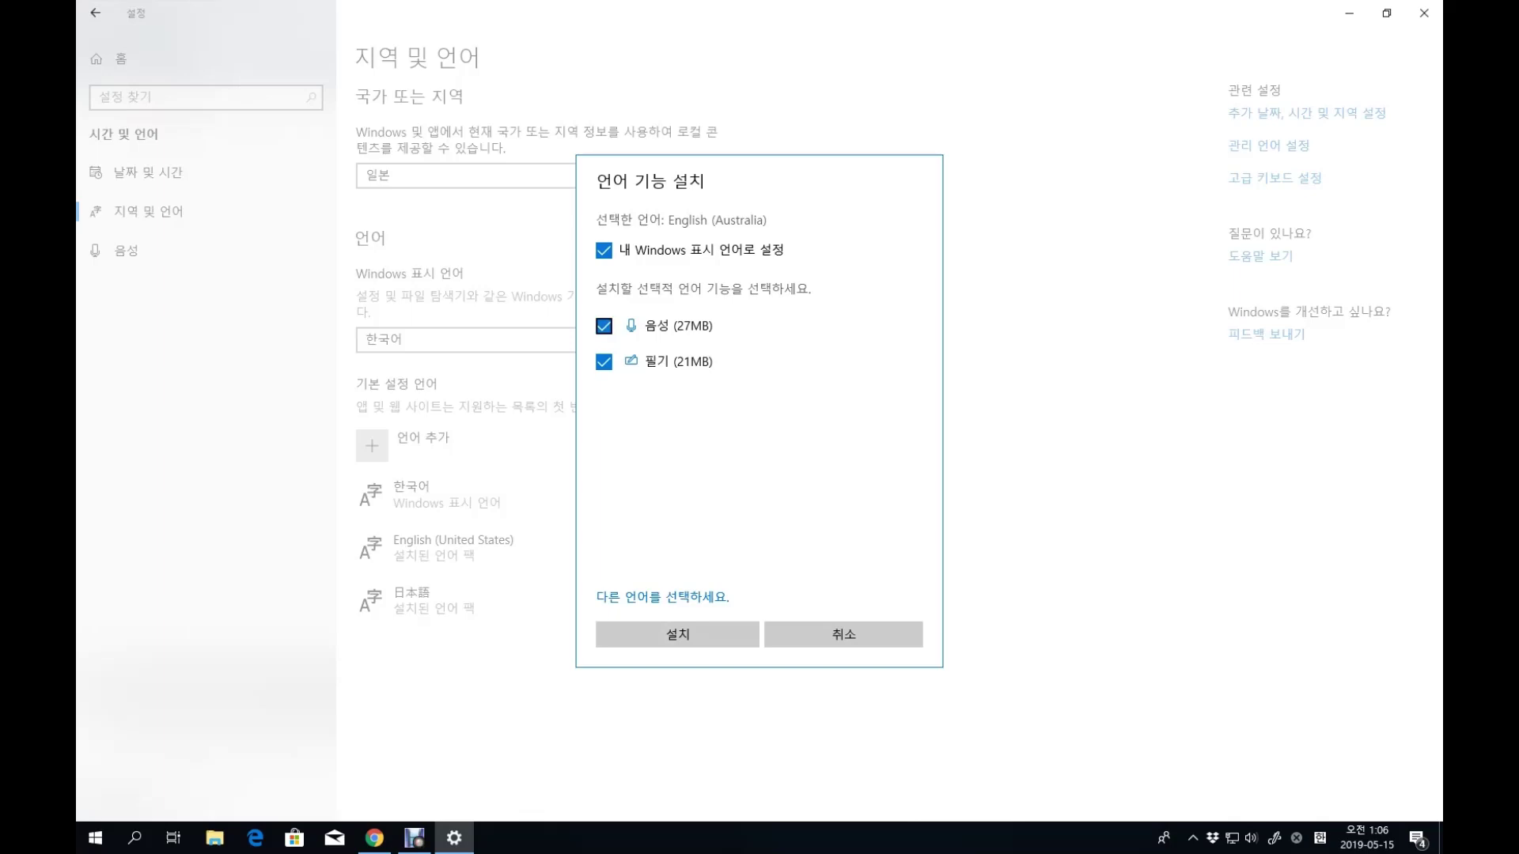
pyautogui.press('Tab')
pyautogui.press('super+s')
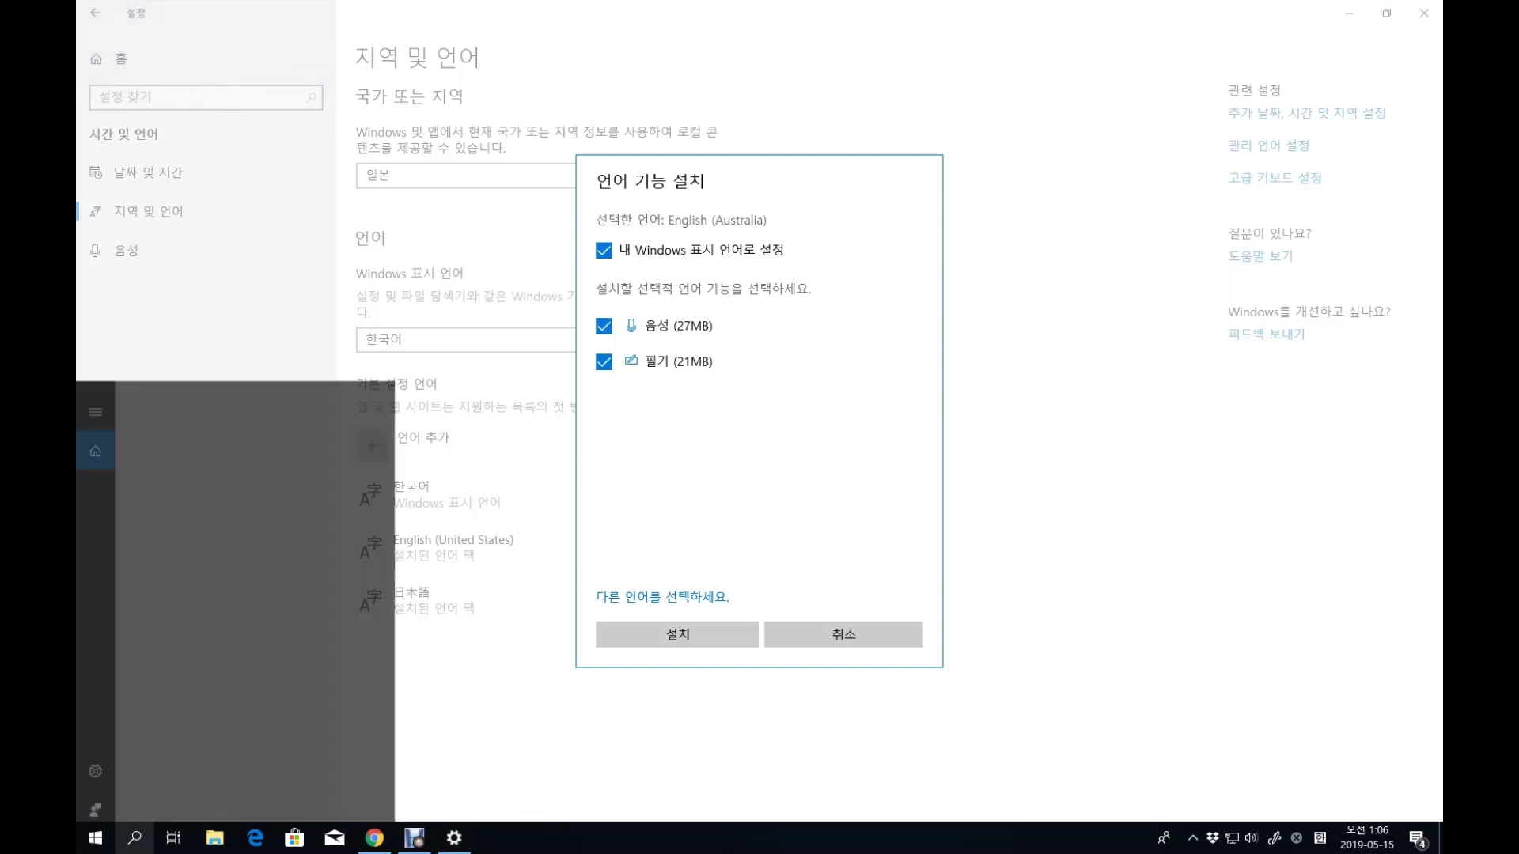
pyautogui.press('Escape')
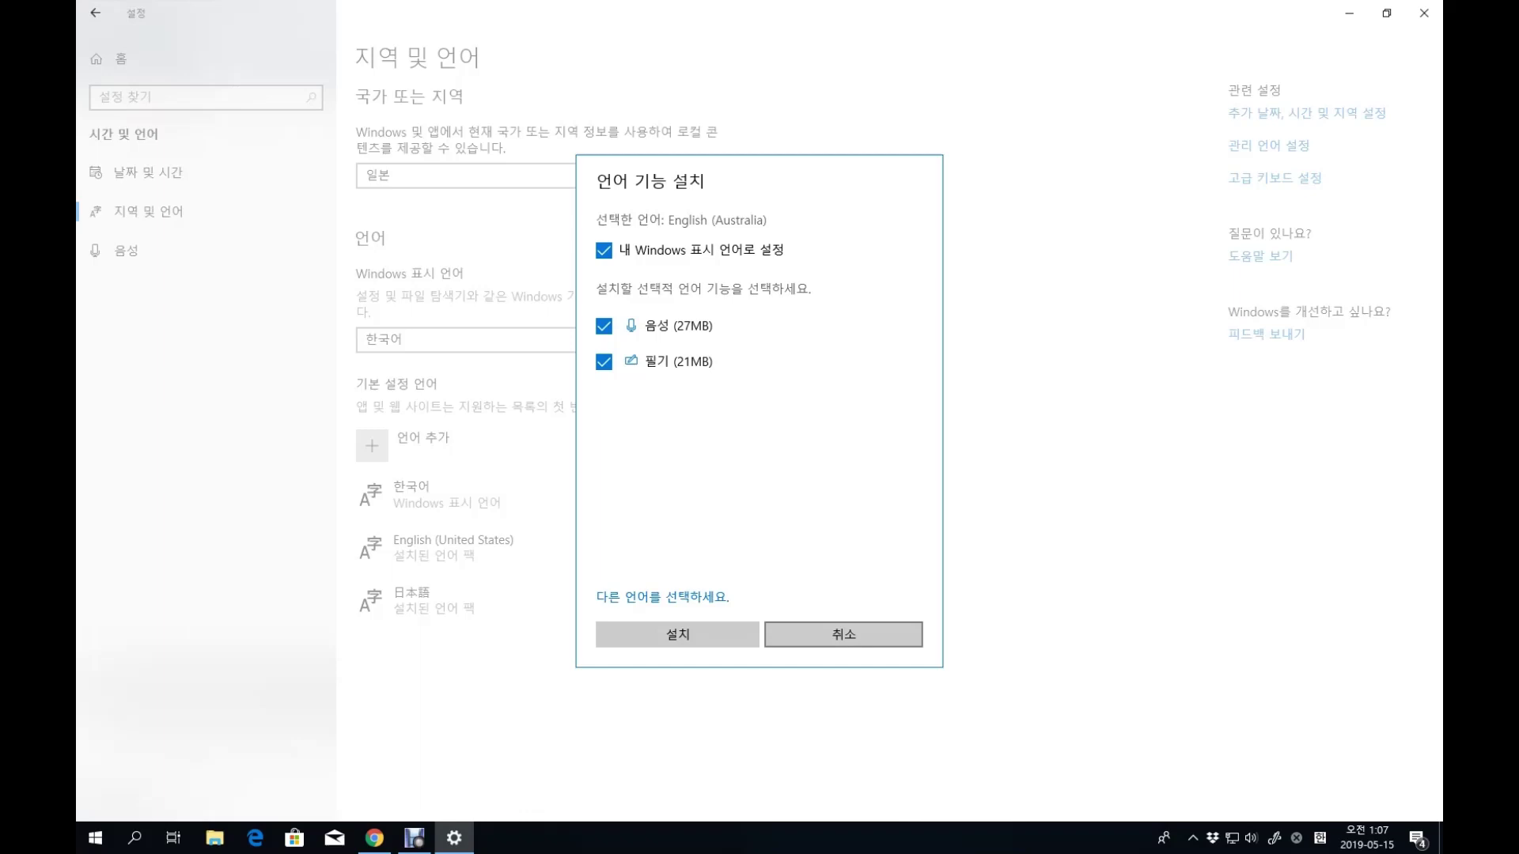
pyautogui.press('Escape')
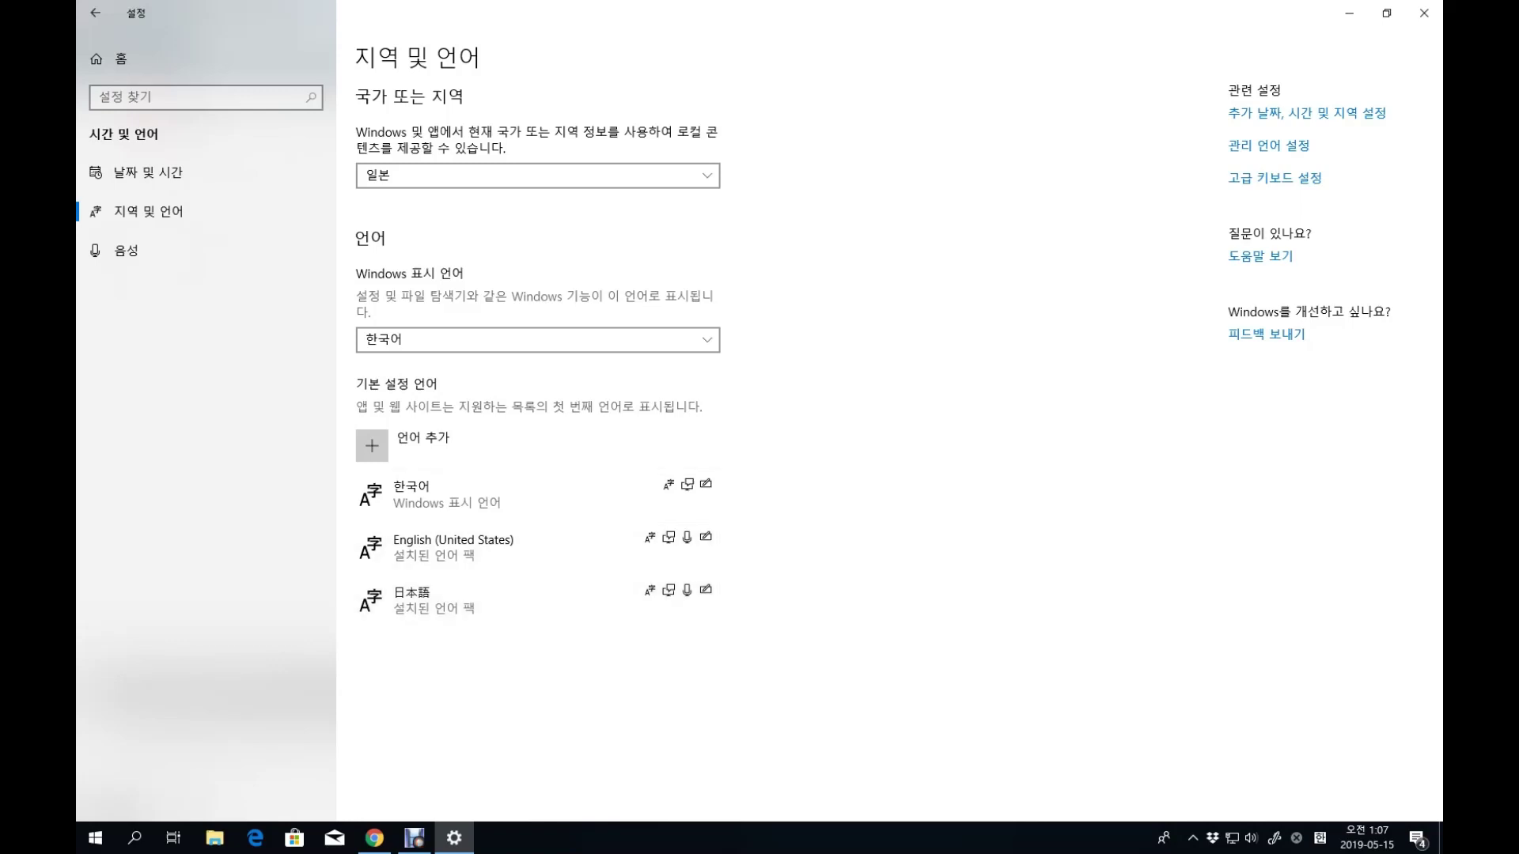
# - Set the Windows display language to English (United States)
pyautogui.click(538, 340)
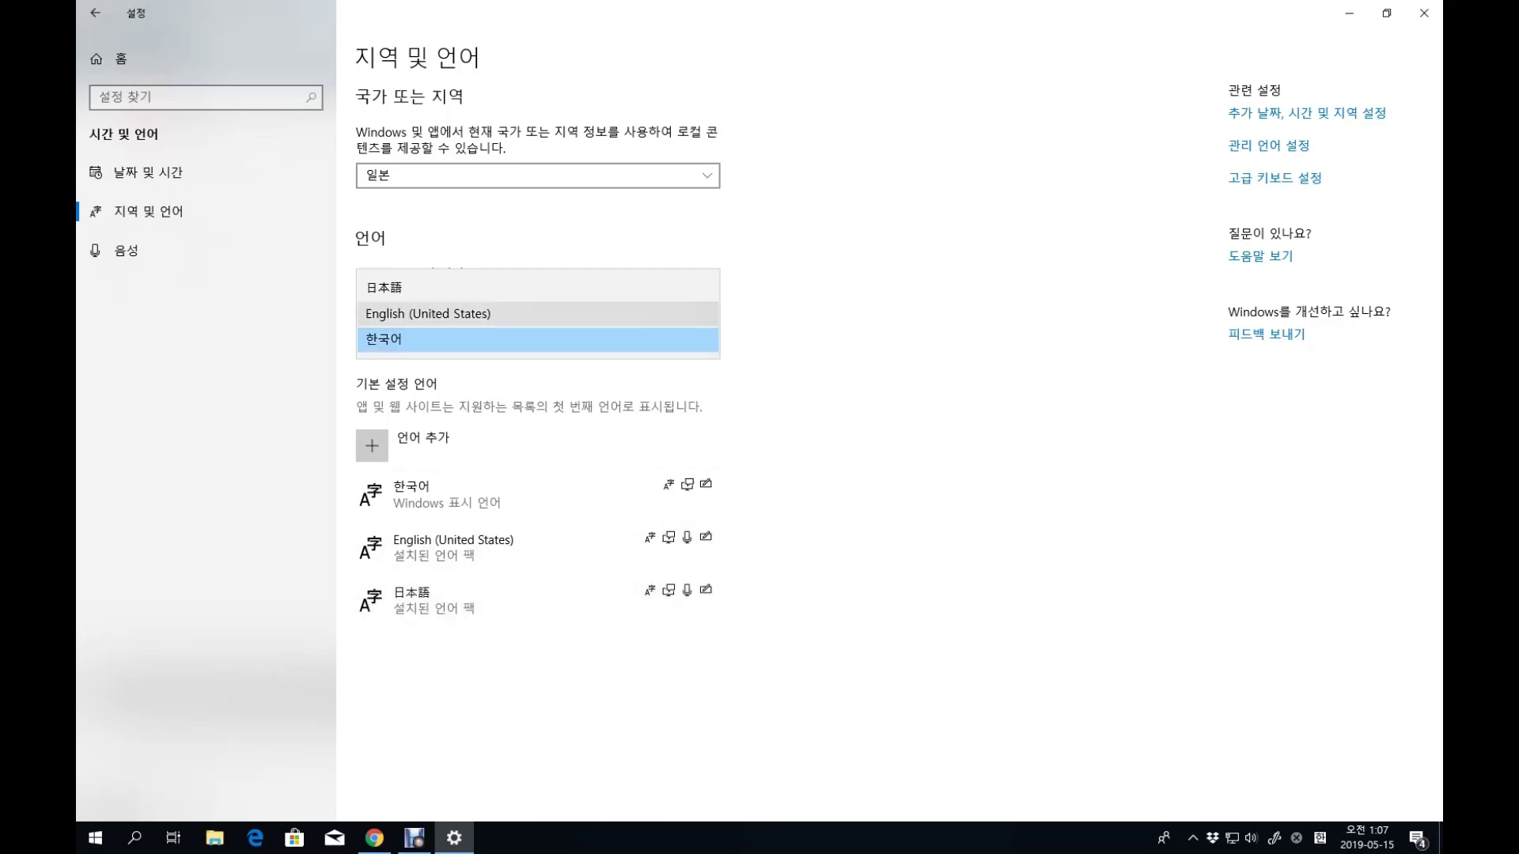
pyautogui.click(427, 313)
pyautogui.press('super')
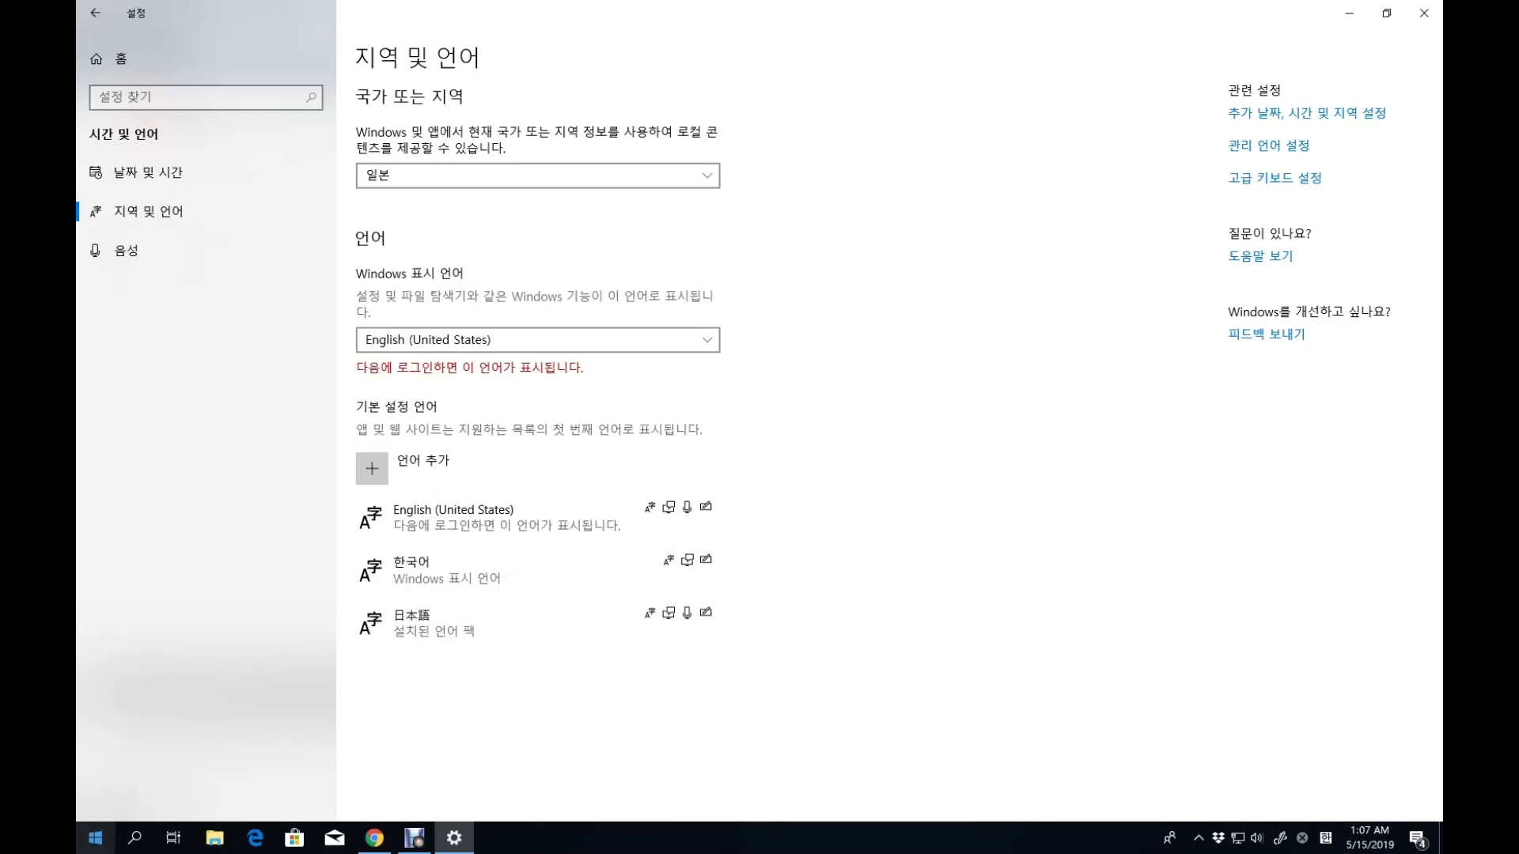
pyautogui.press('super')
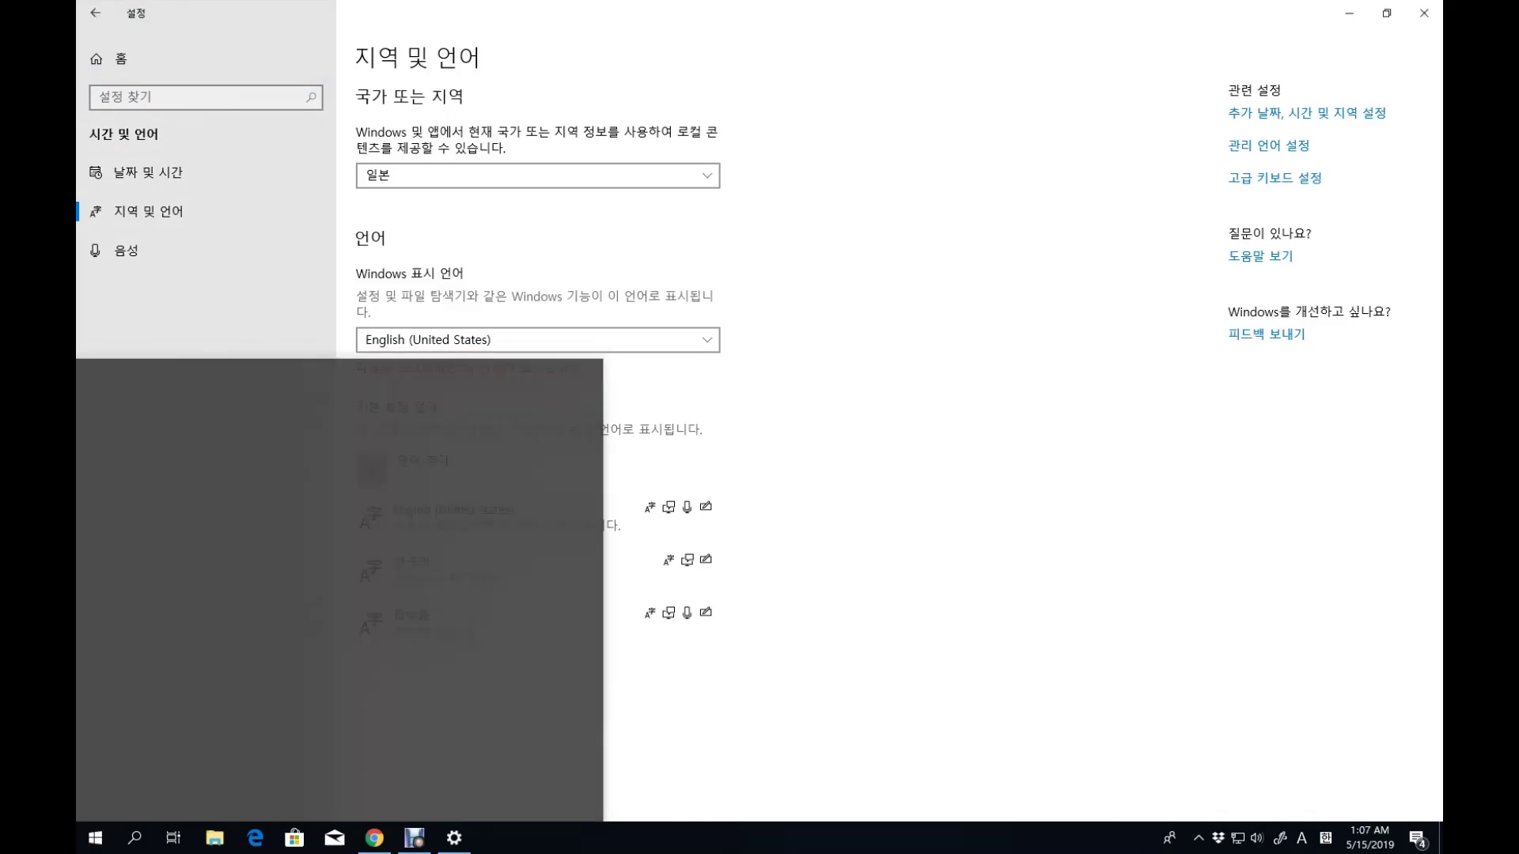
pyautogui.press('super')
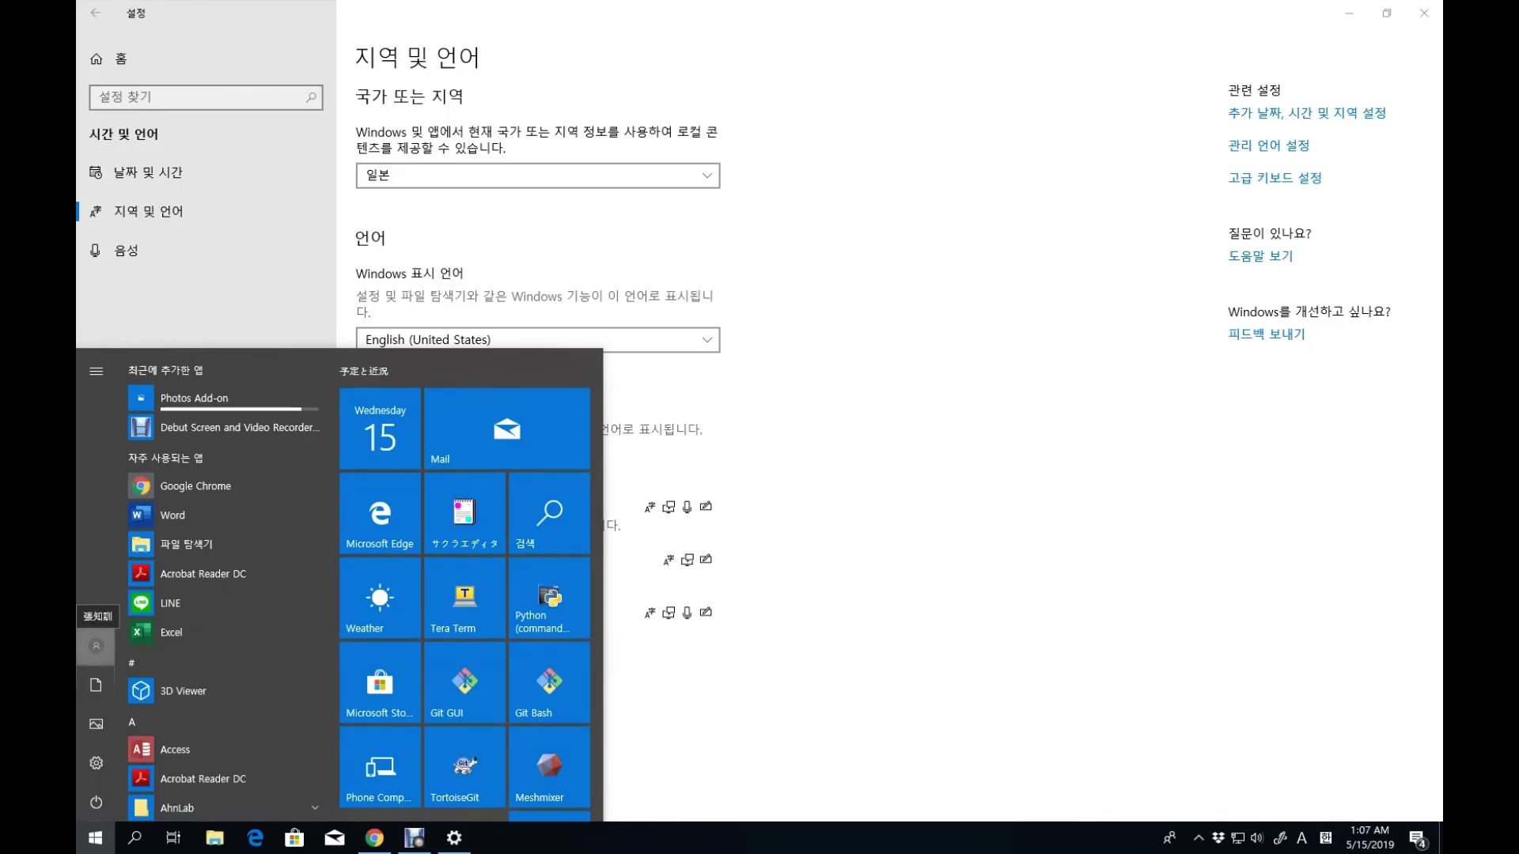
# - Open the Start menu account options to sign out and apply English
pyautogui.click(95, 646)
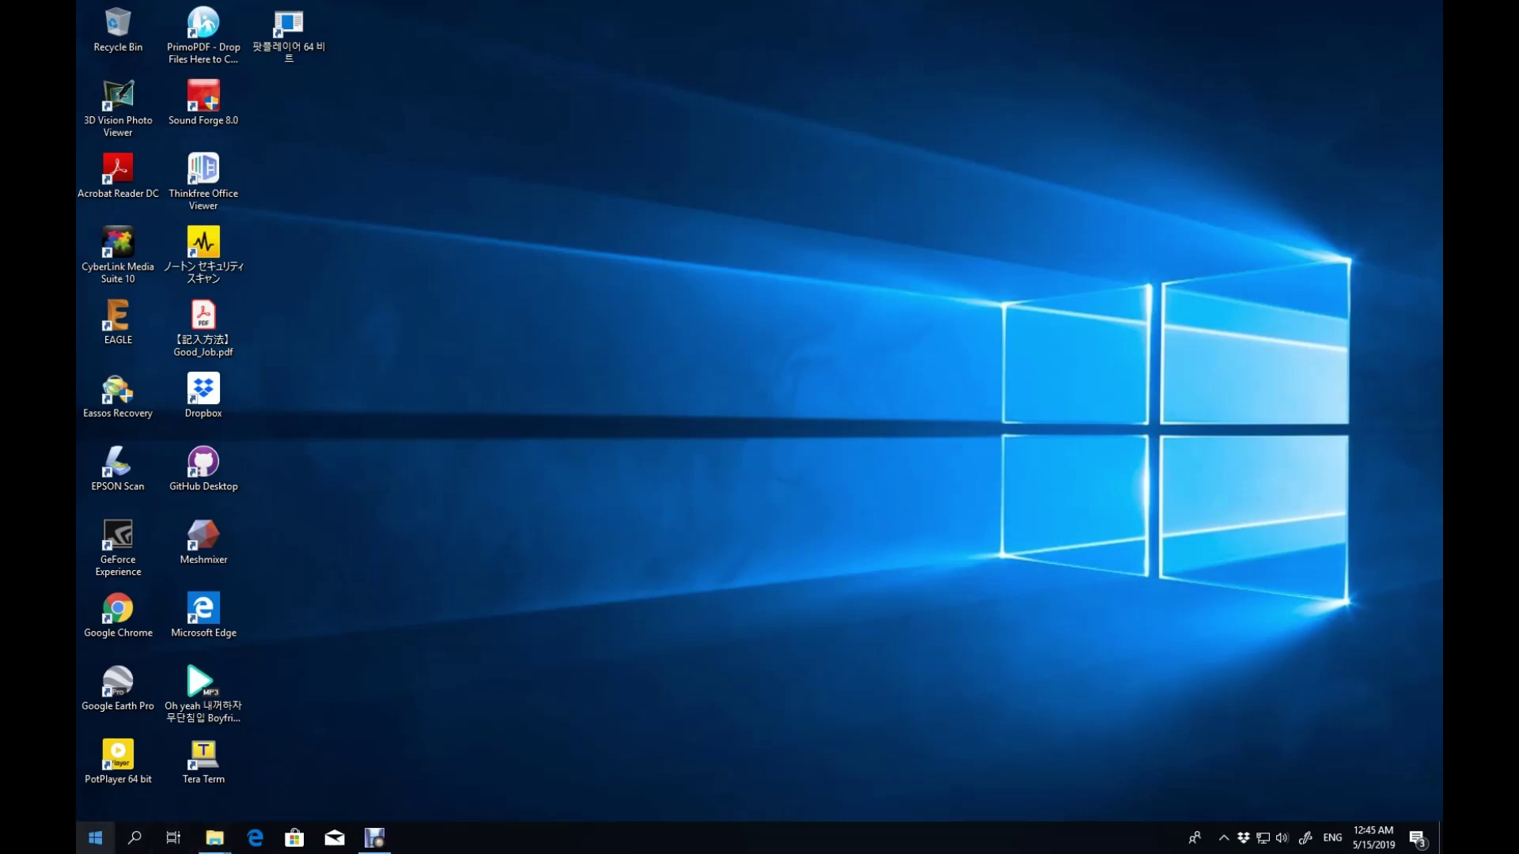
pyautogui.press('super')
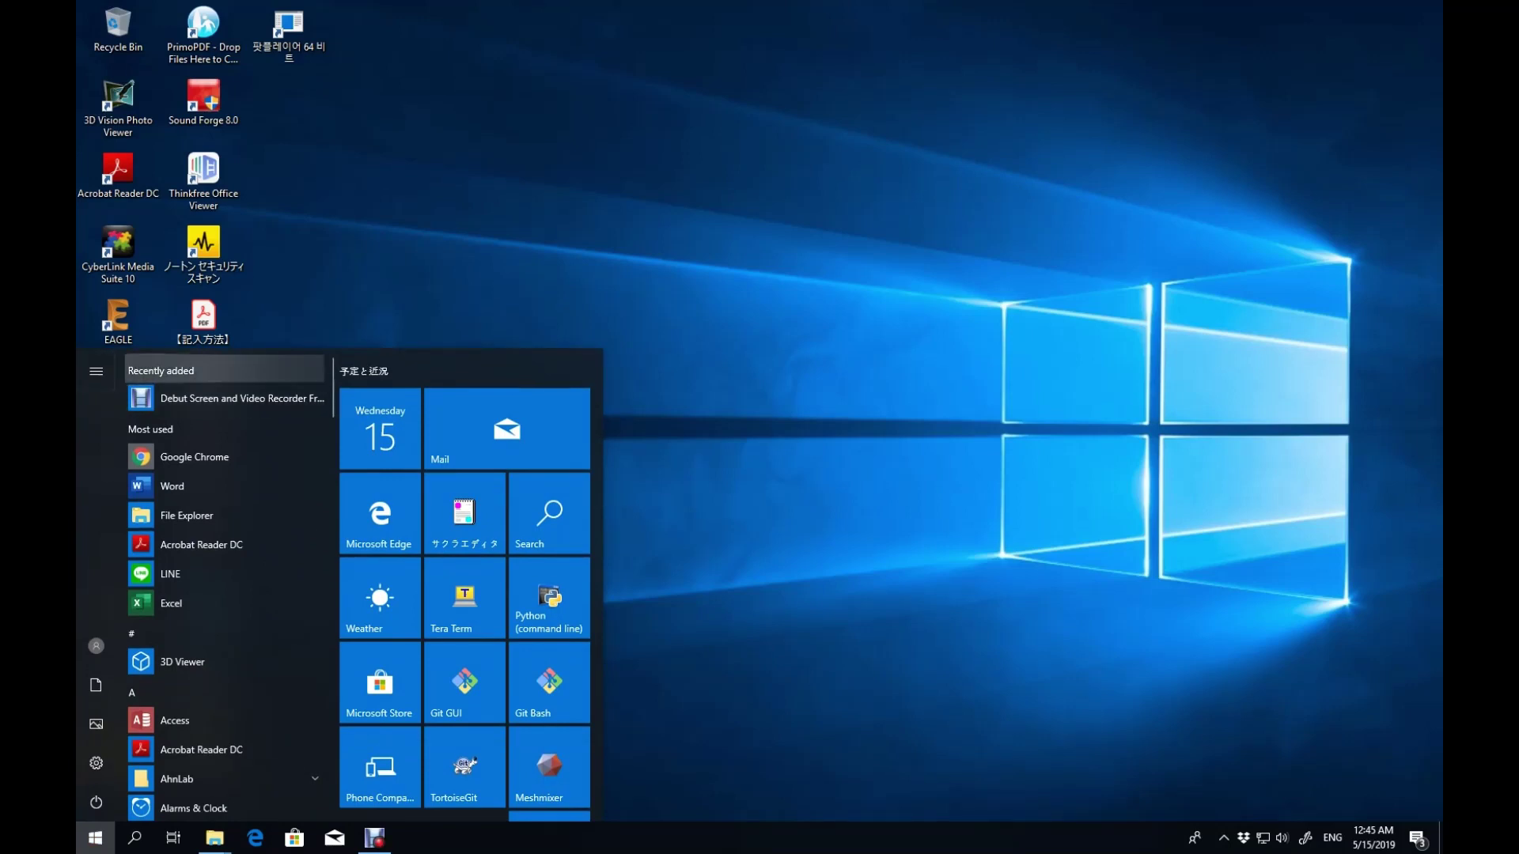
pyautogui.click(96, 371)
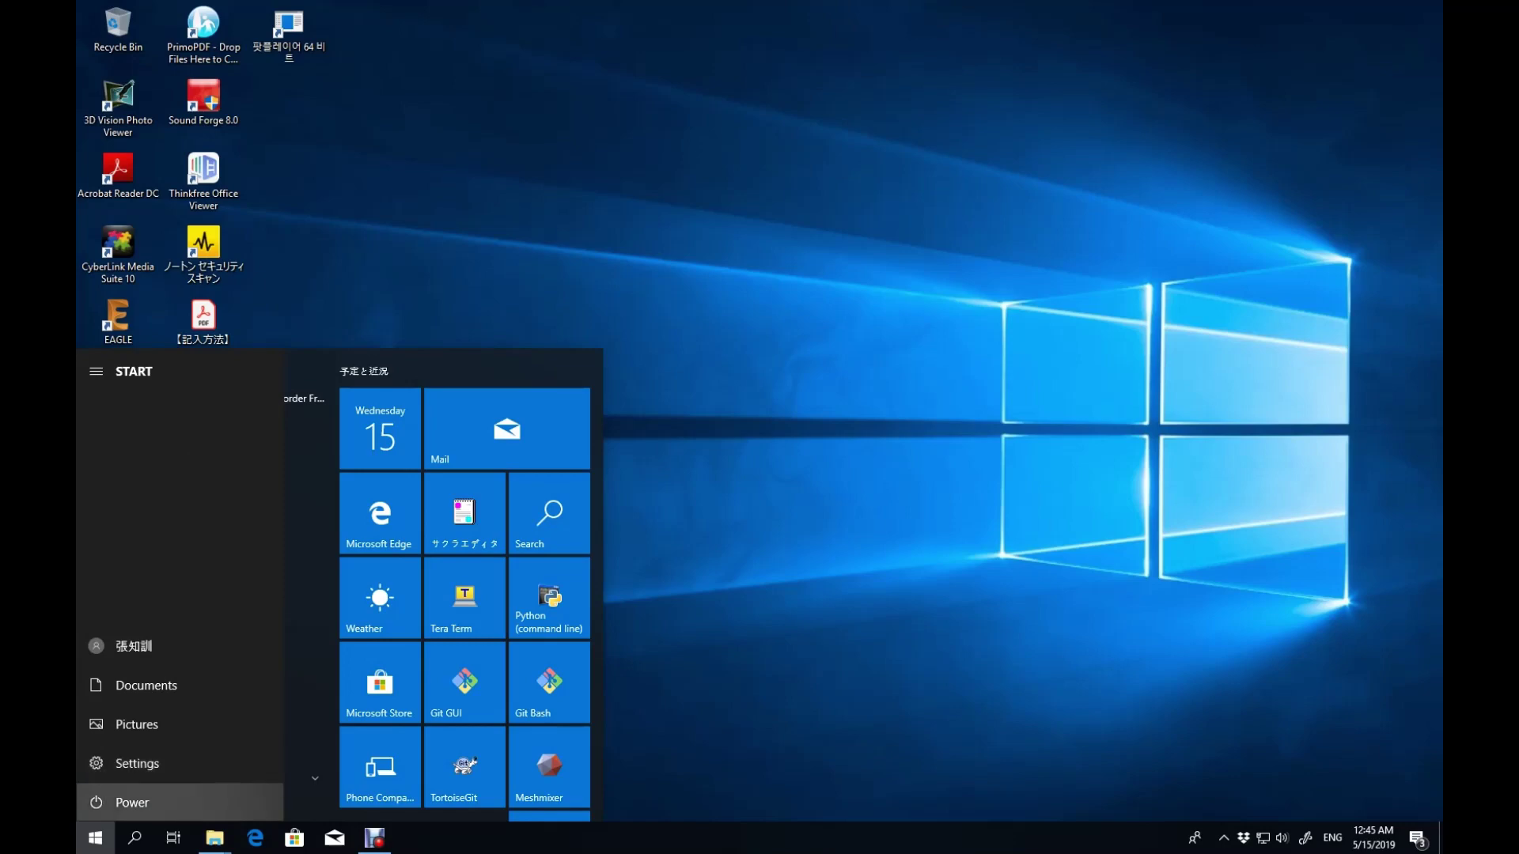
pyautogui.click(95, 838)
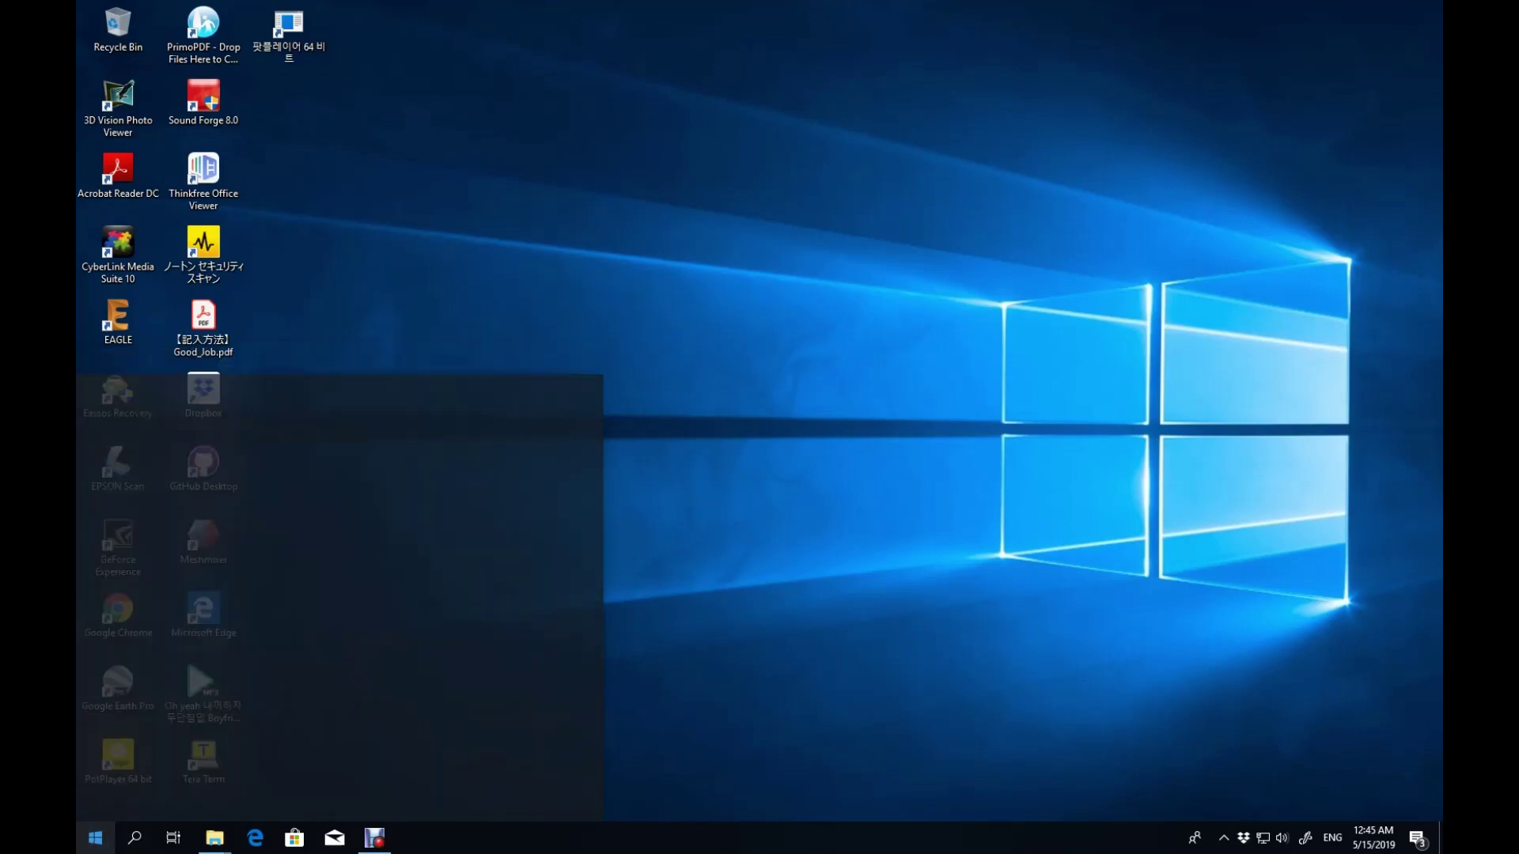
pyautogui.click(95, 838)
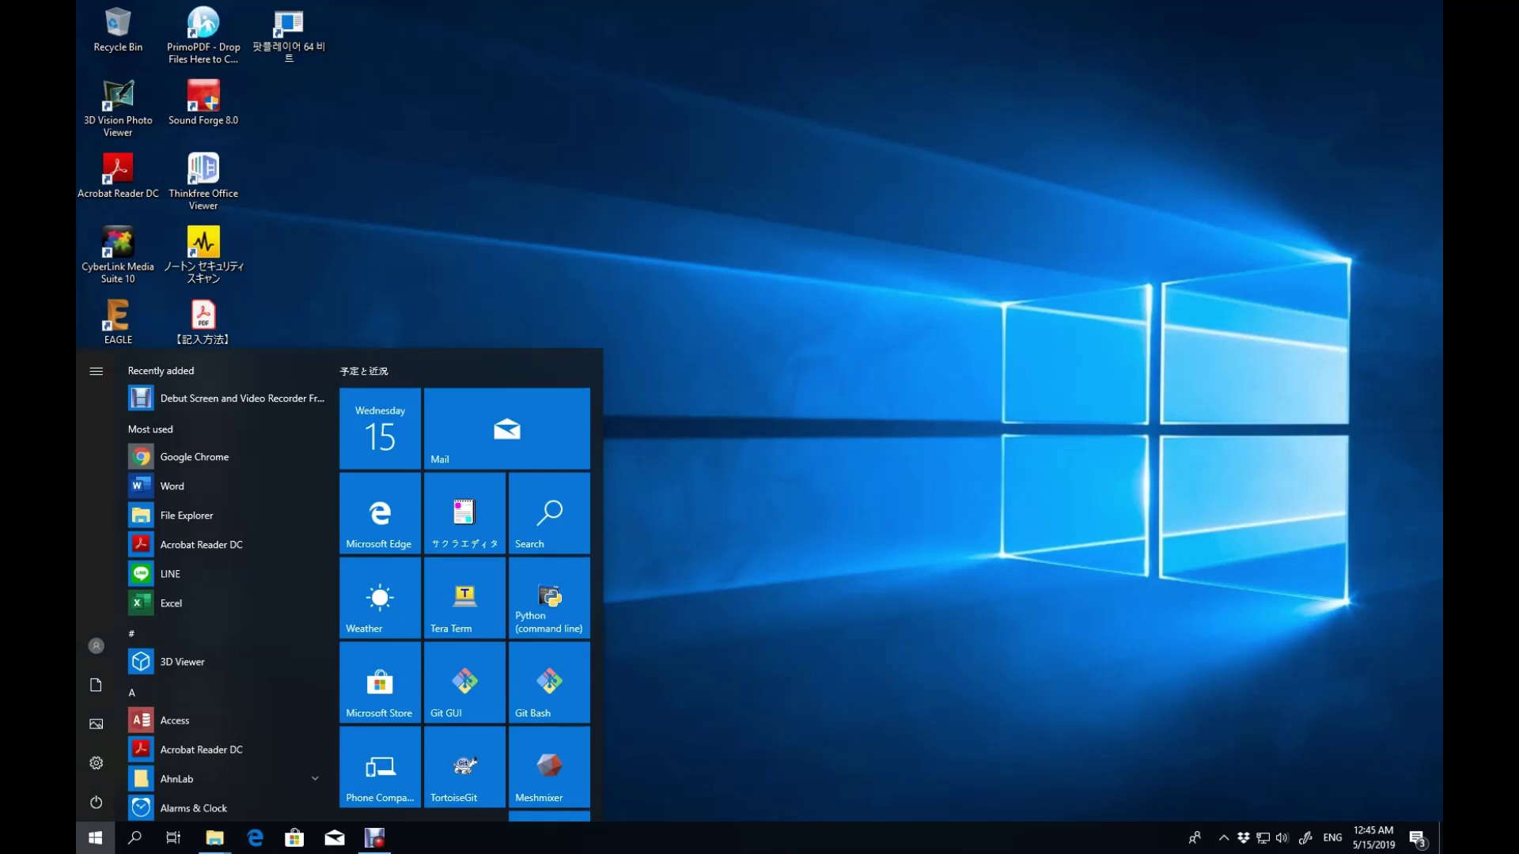
pyautogui.press('Escape')
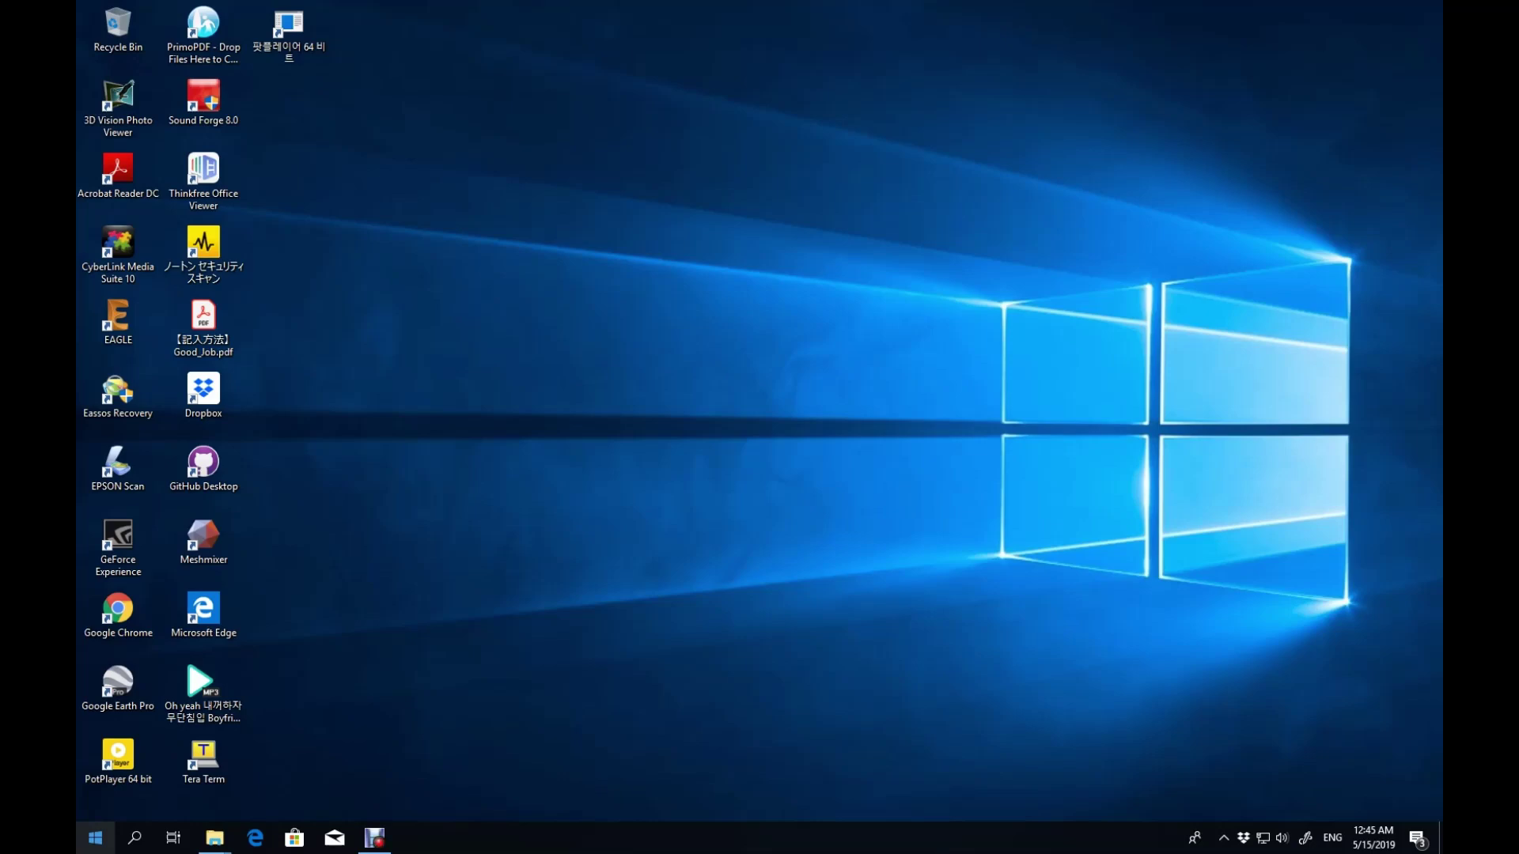
pyautogui.click(95, 838)
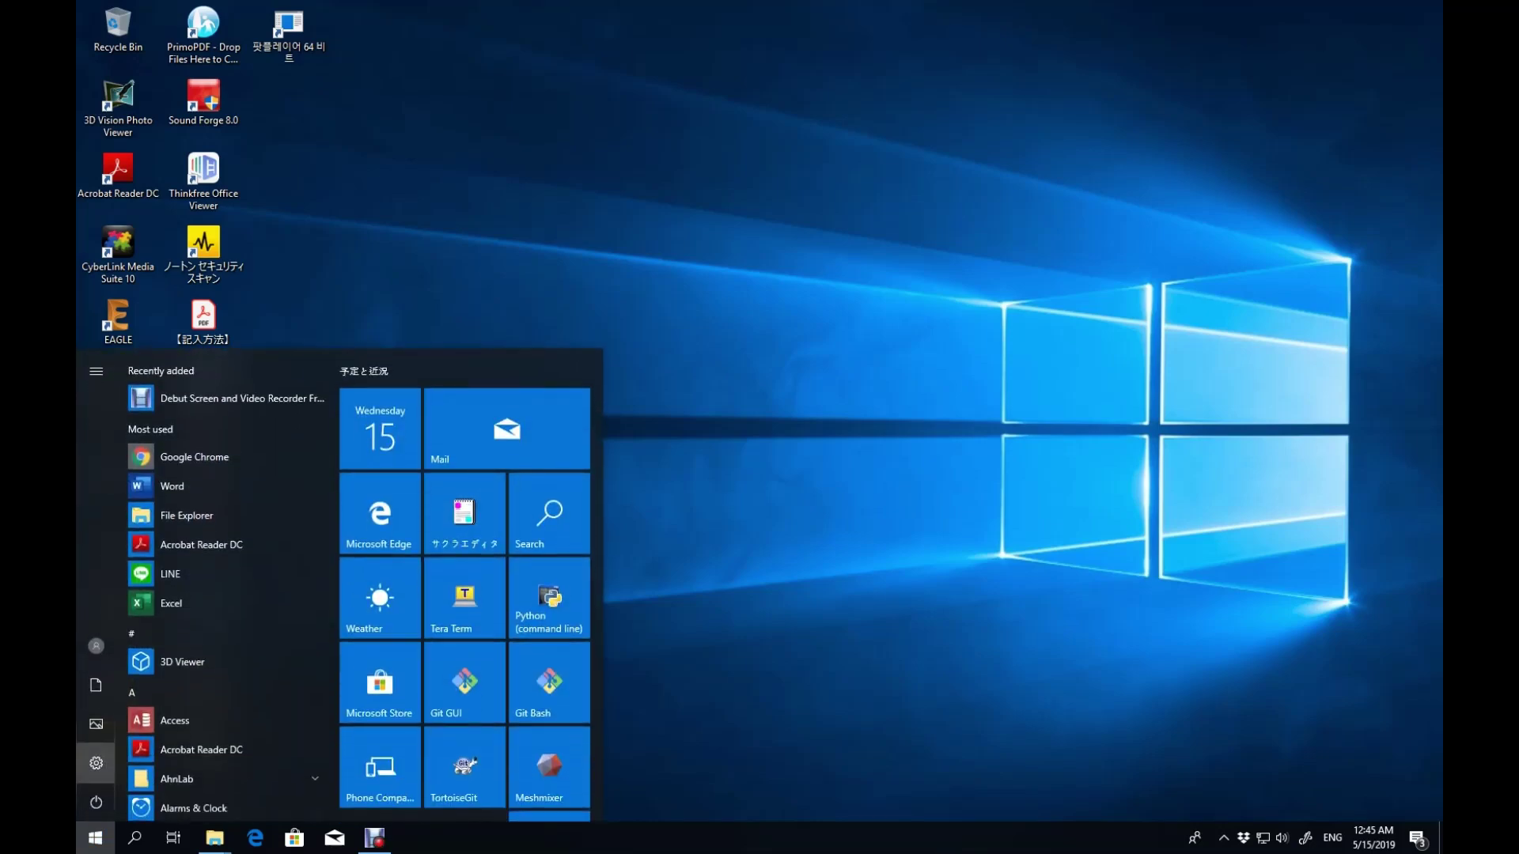
pyautogui.click(95, 838)
pyautogui.click(95, 837)
pyautogui.click(96, 763)
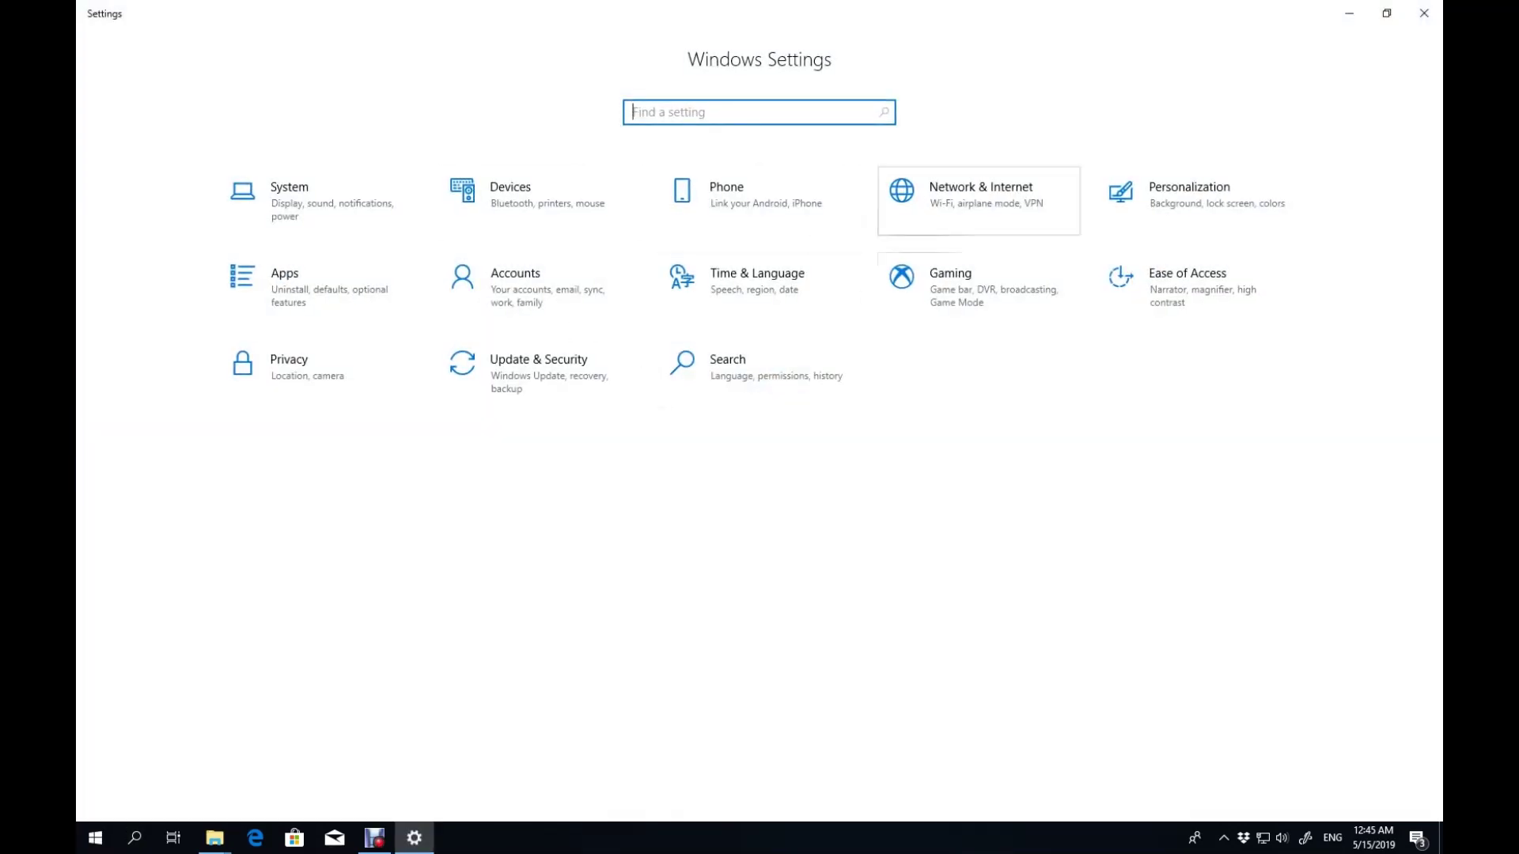
pyautogui.click(758, 280)
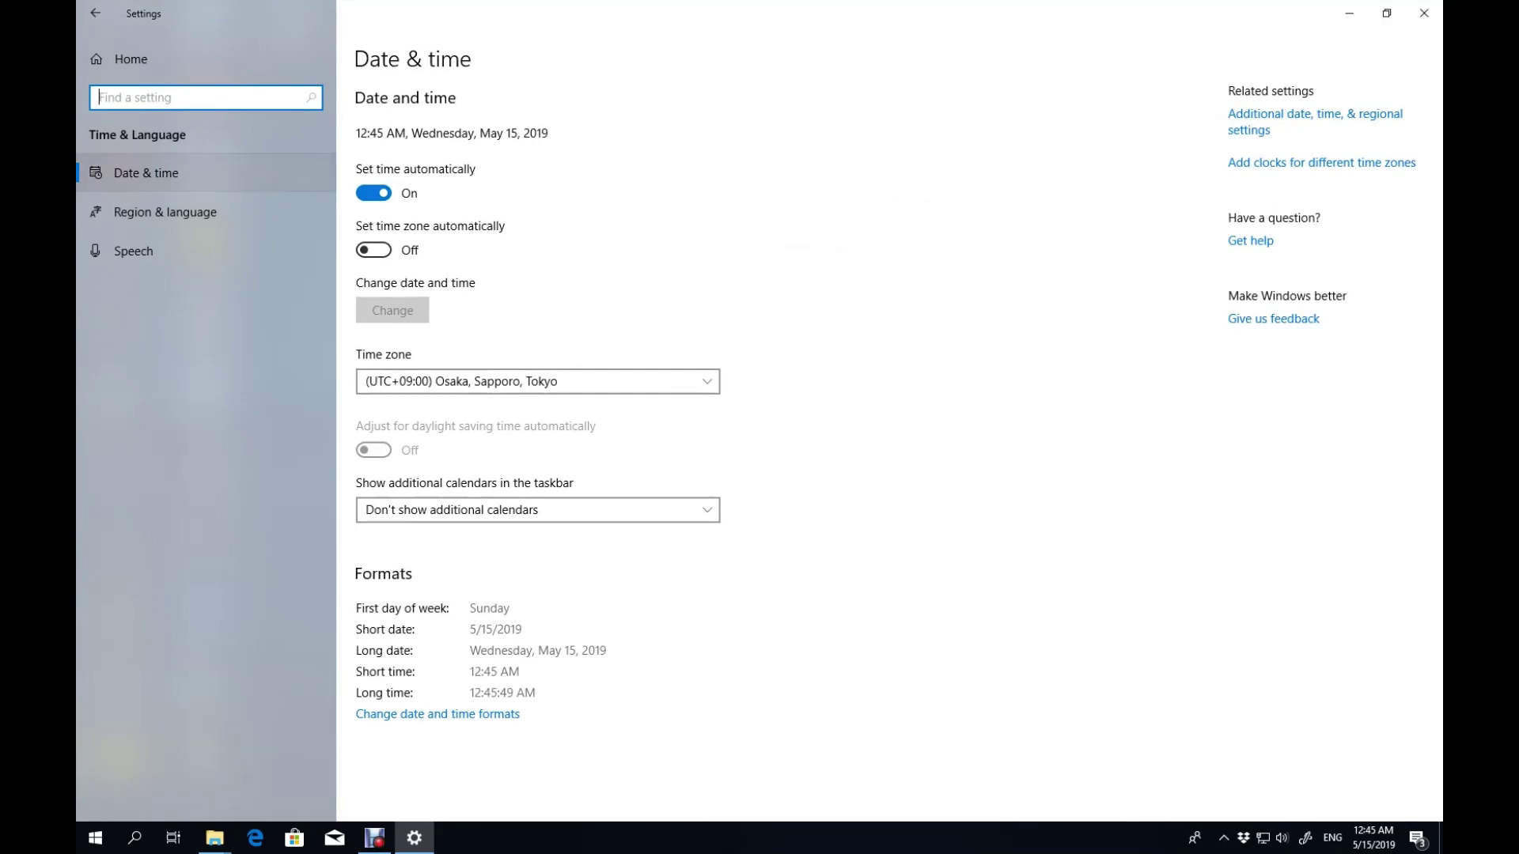
pyautogui.click(165, 212)
pyautogui.click(145, 173)
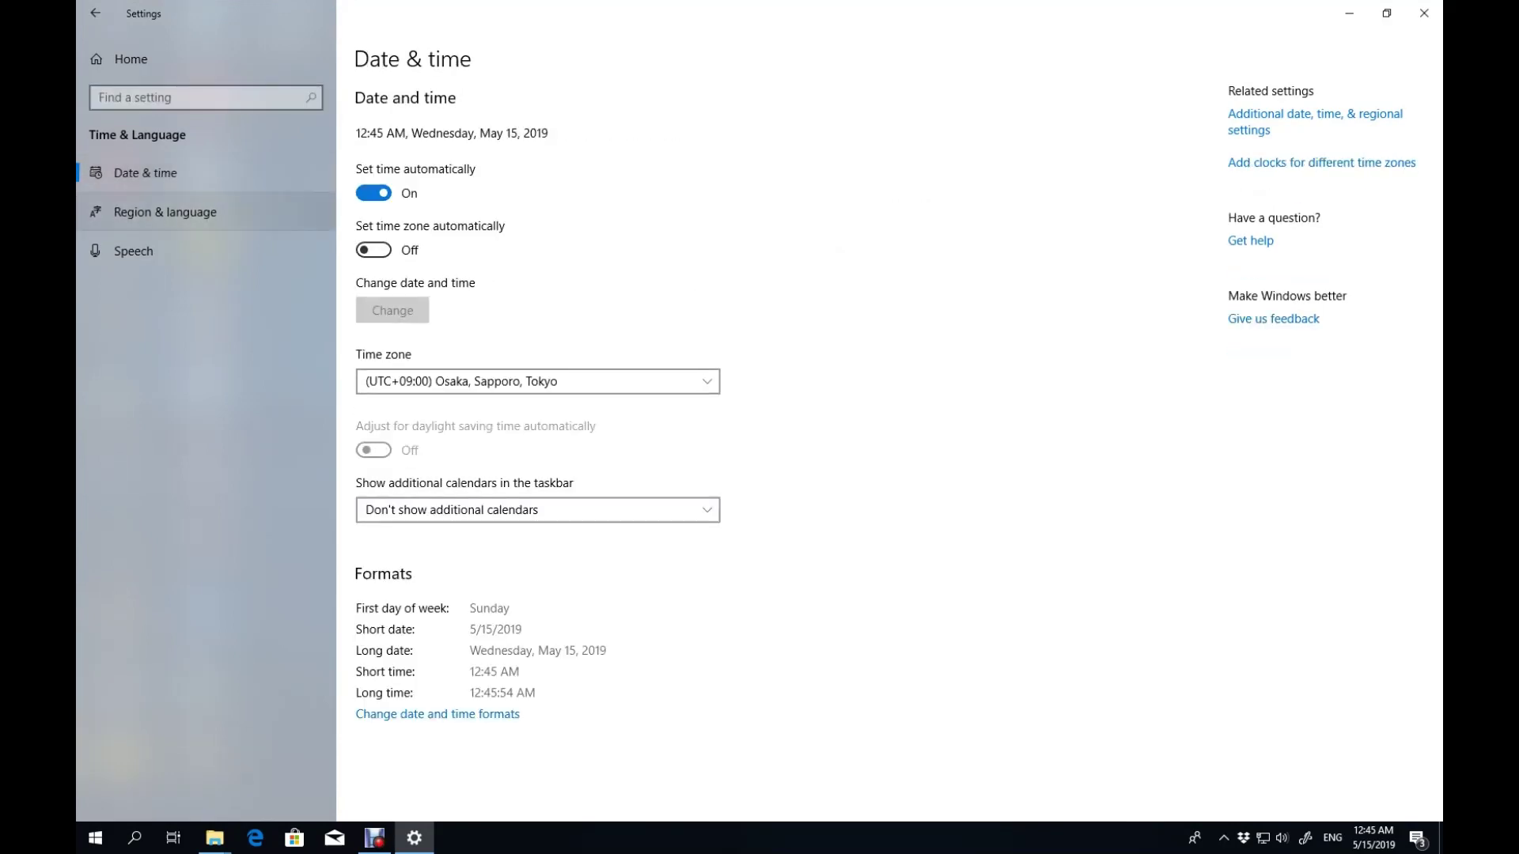
pyautogui.click(165, 212)
pyautogui.click(145, 173)
pyautogui.click(165, 212)
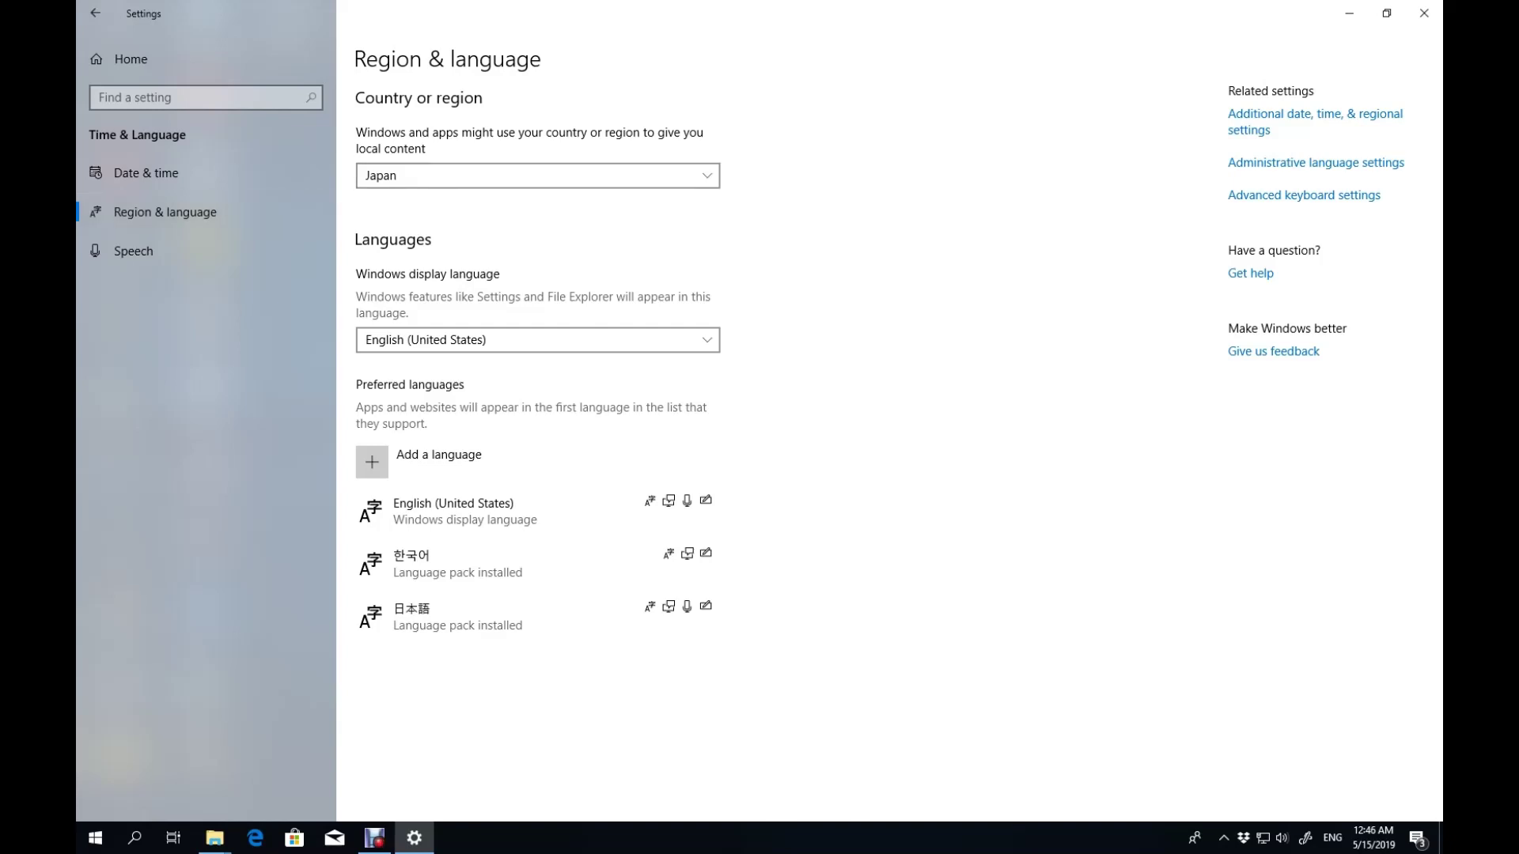
pyautogui.click(95, 13)
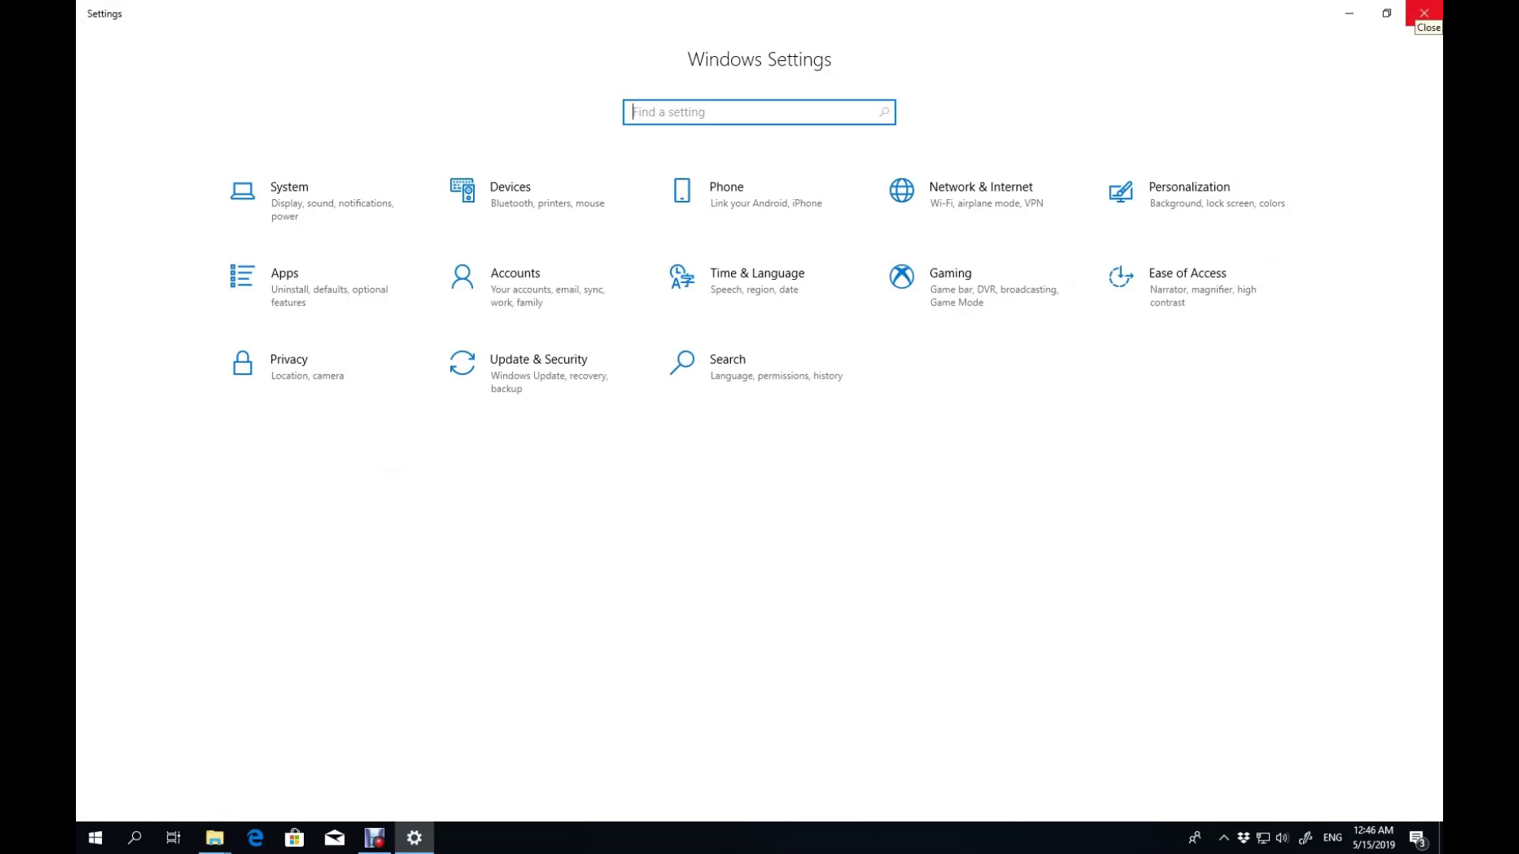
pyautogui.click(1424, 14)
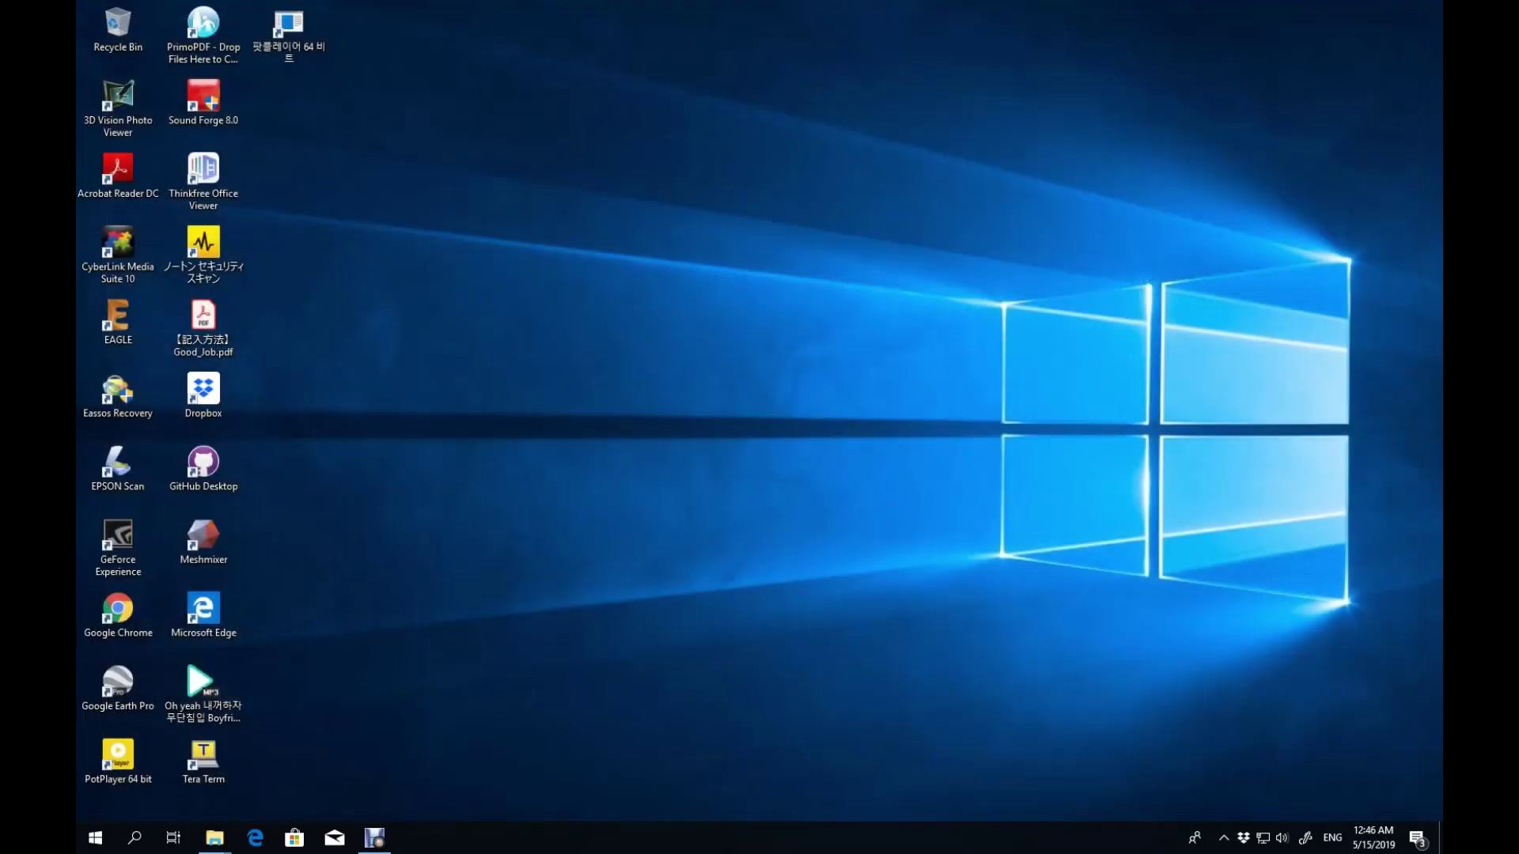